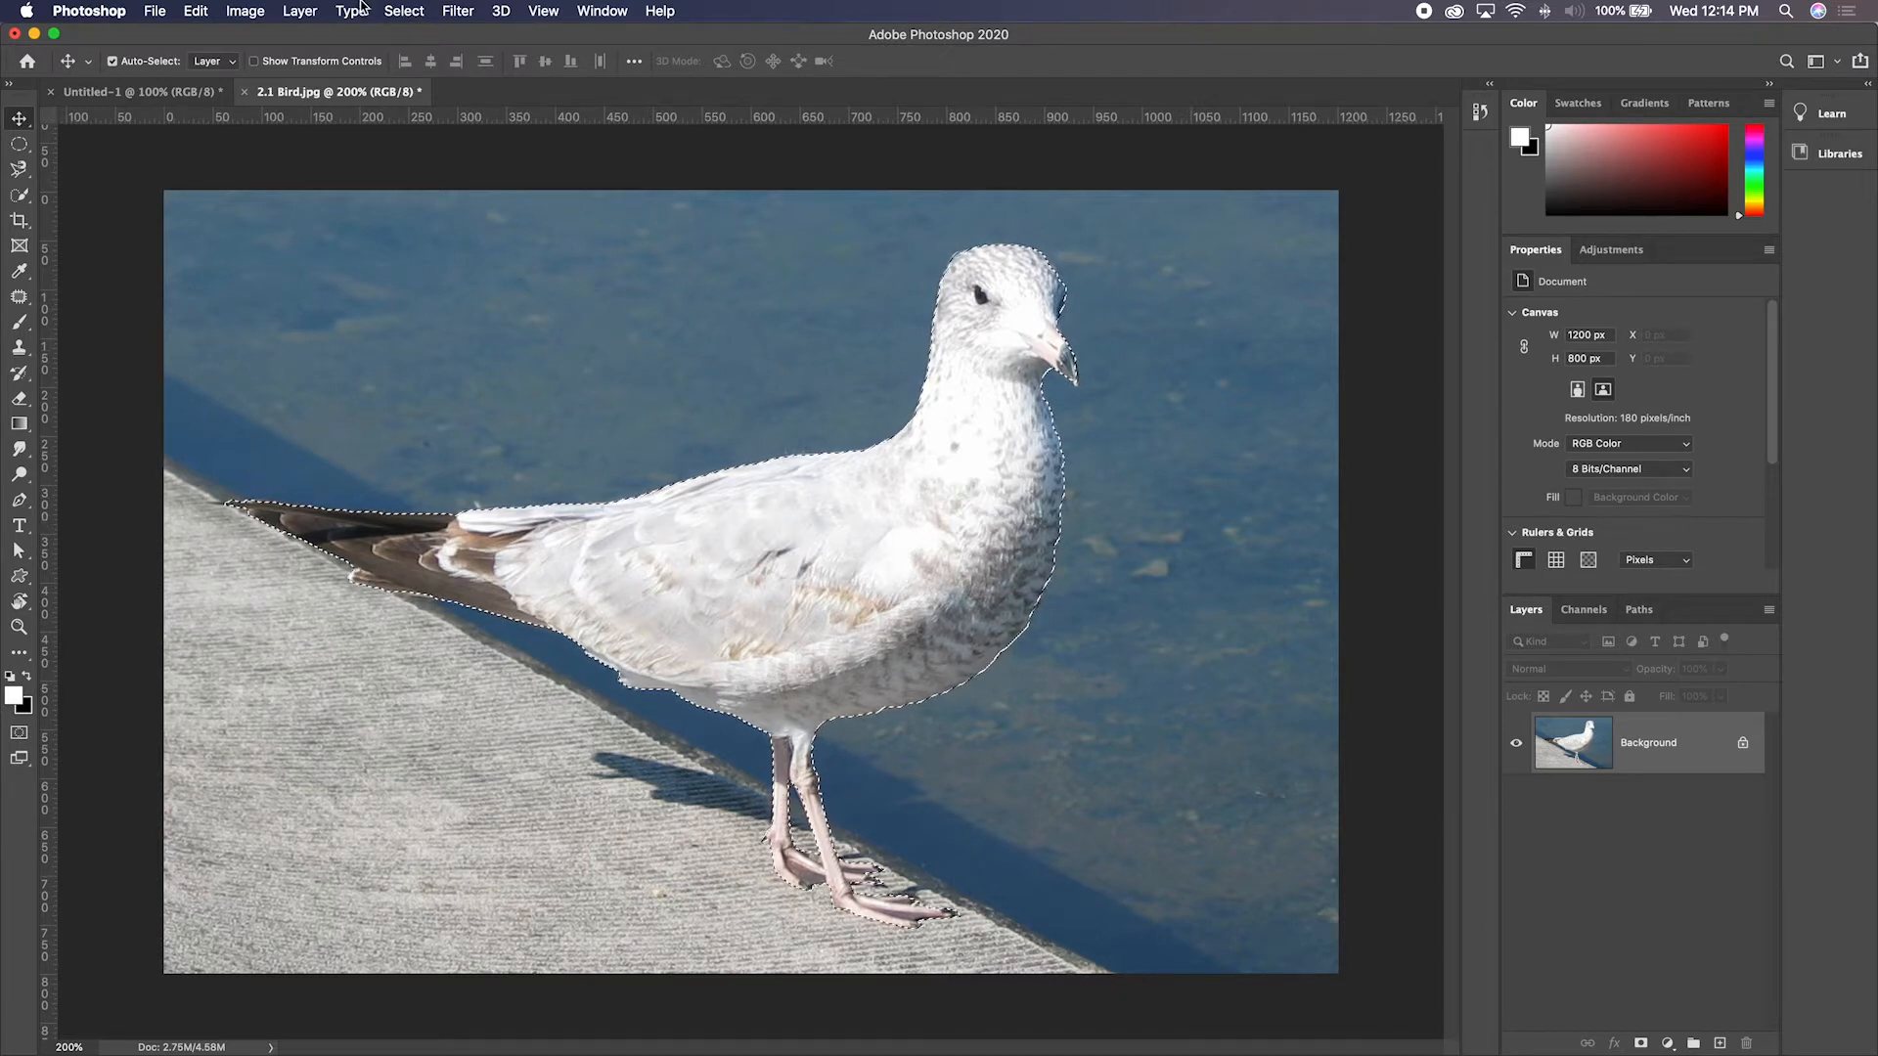
Move the selected bird up and to the left on the Background layer and deselect it
left_click(416, 11)
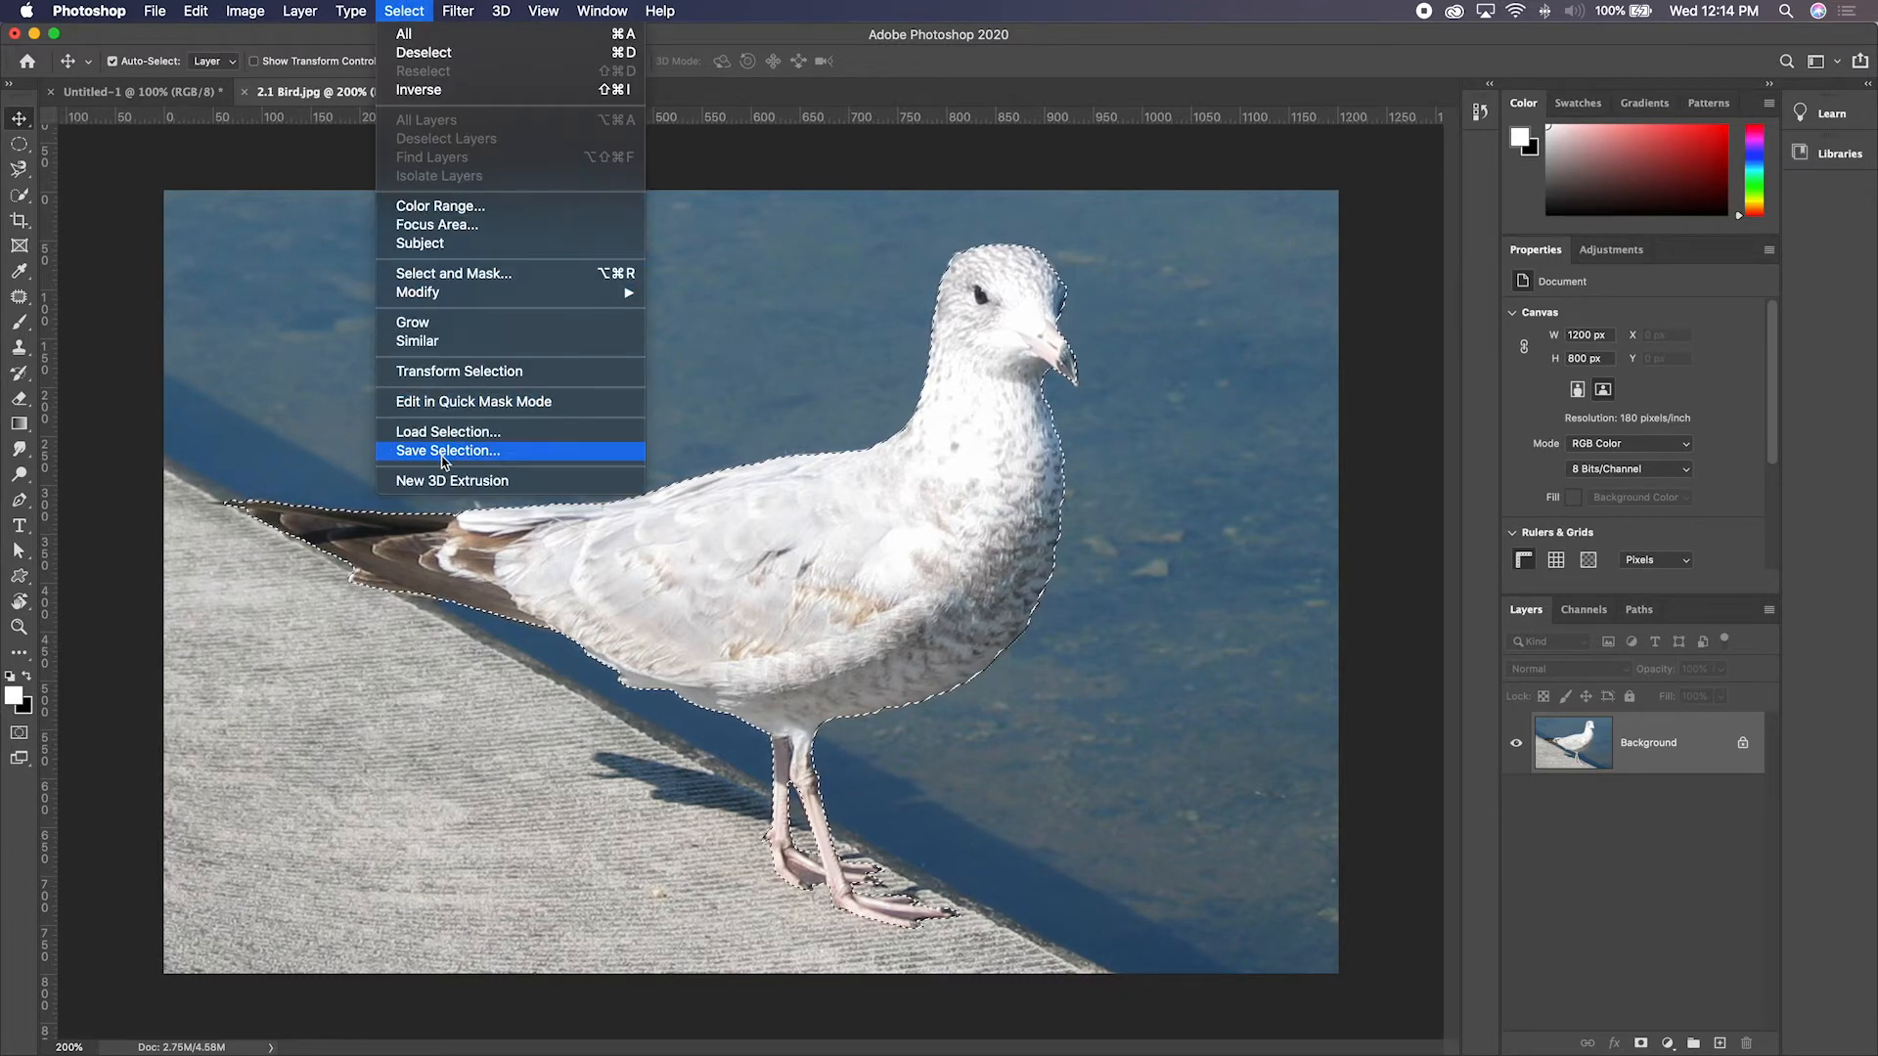
left_click(403, 8)
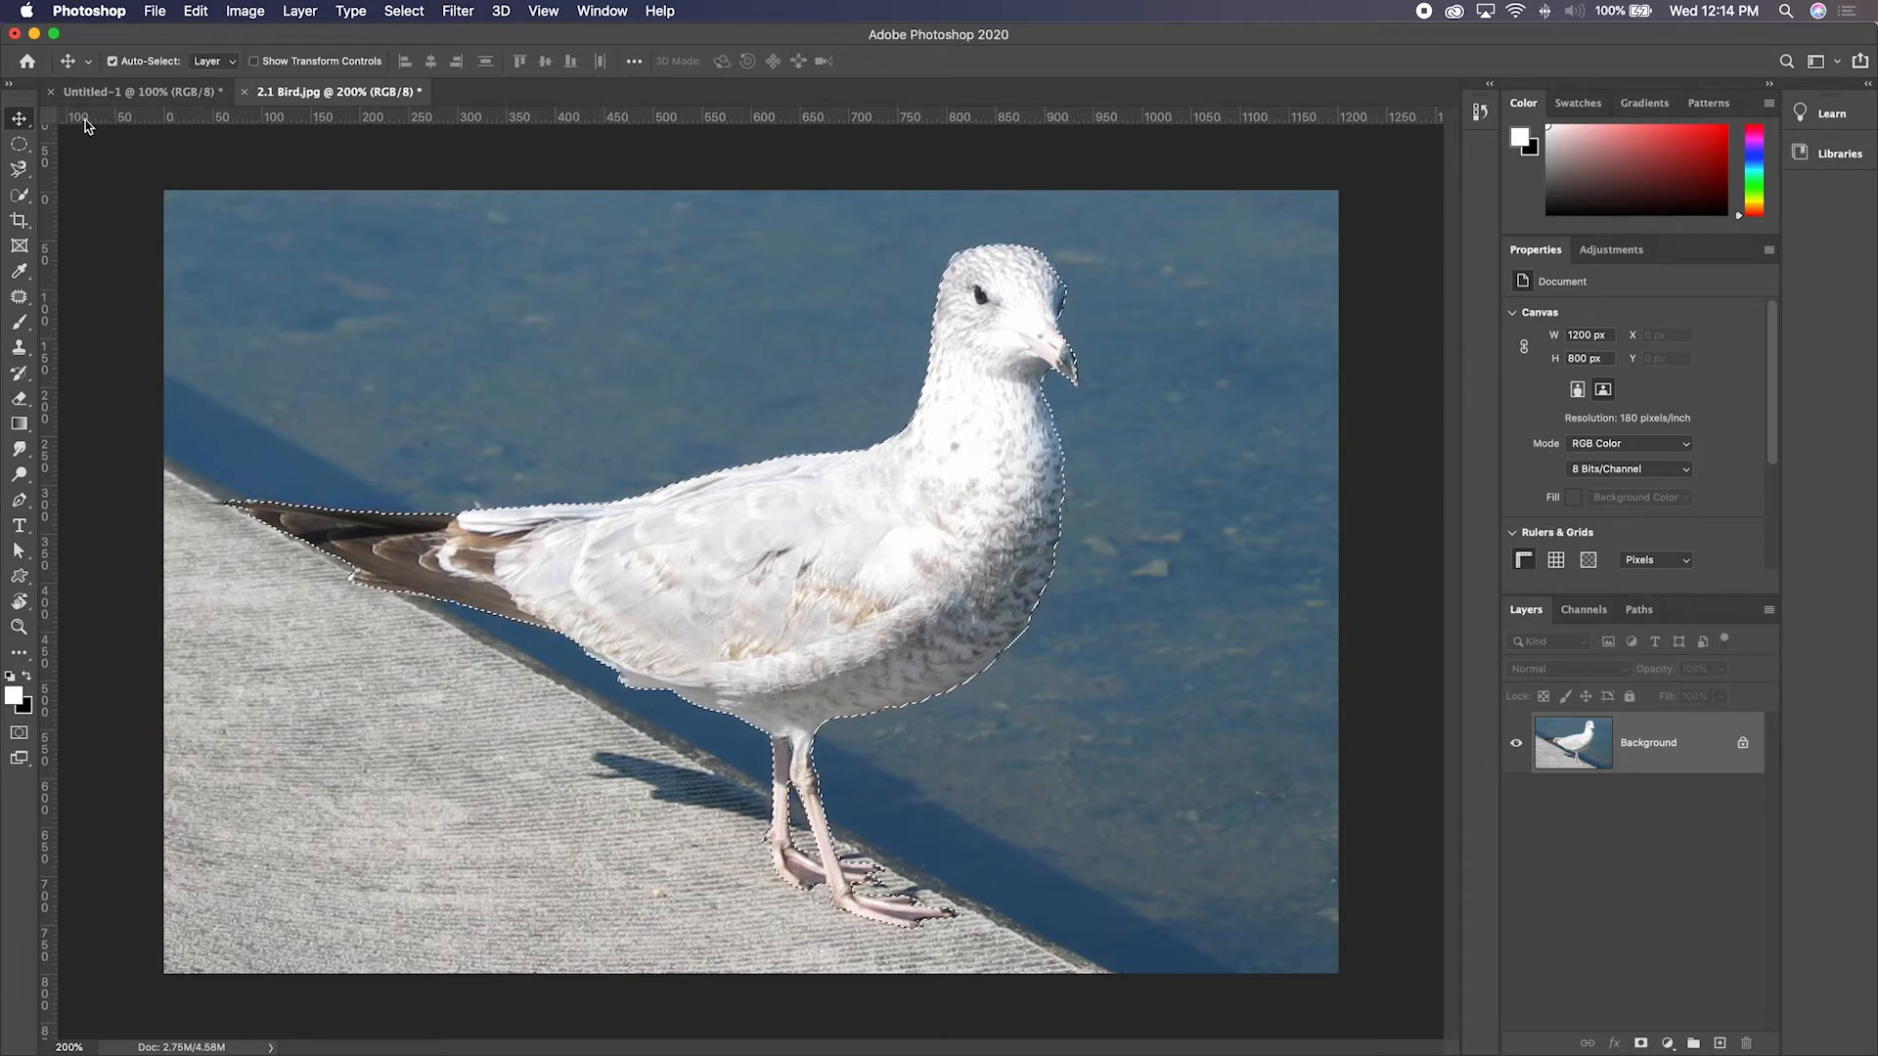
left_click_drag(822, 492, 655, 477)
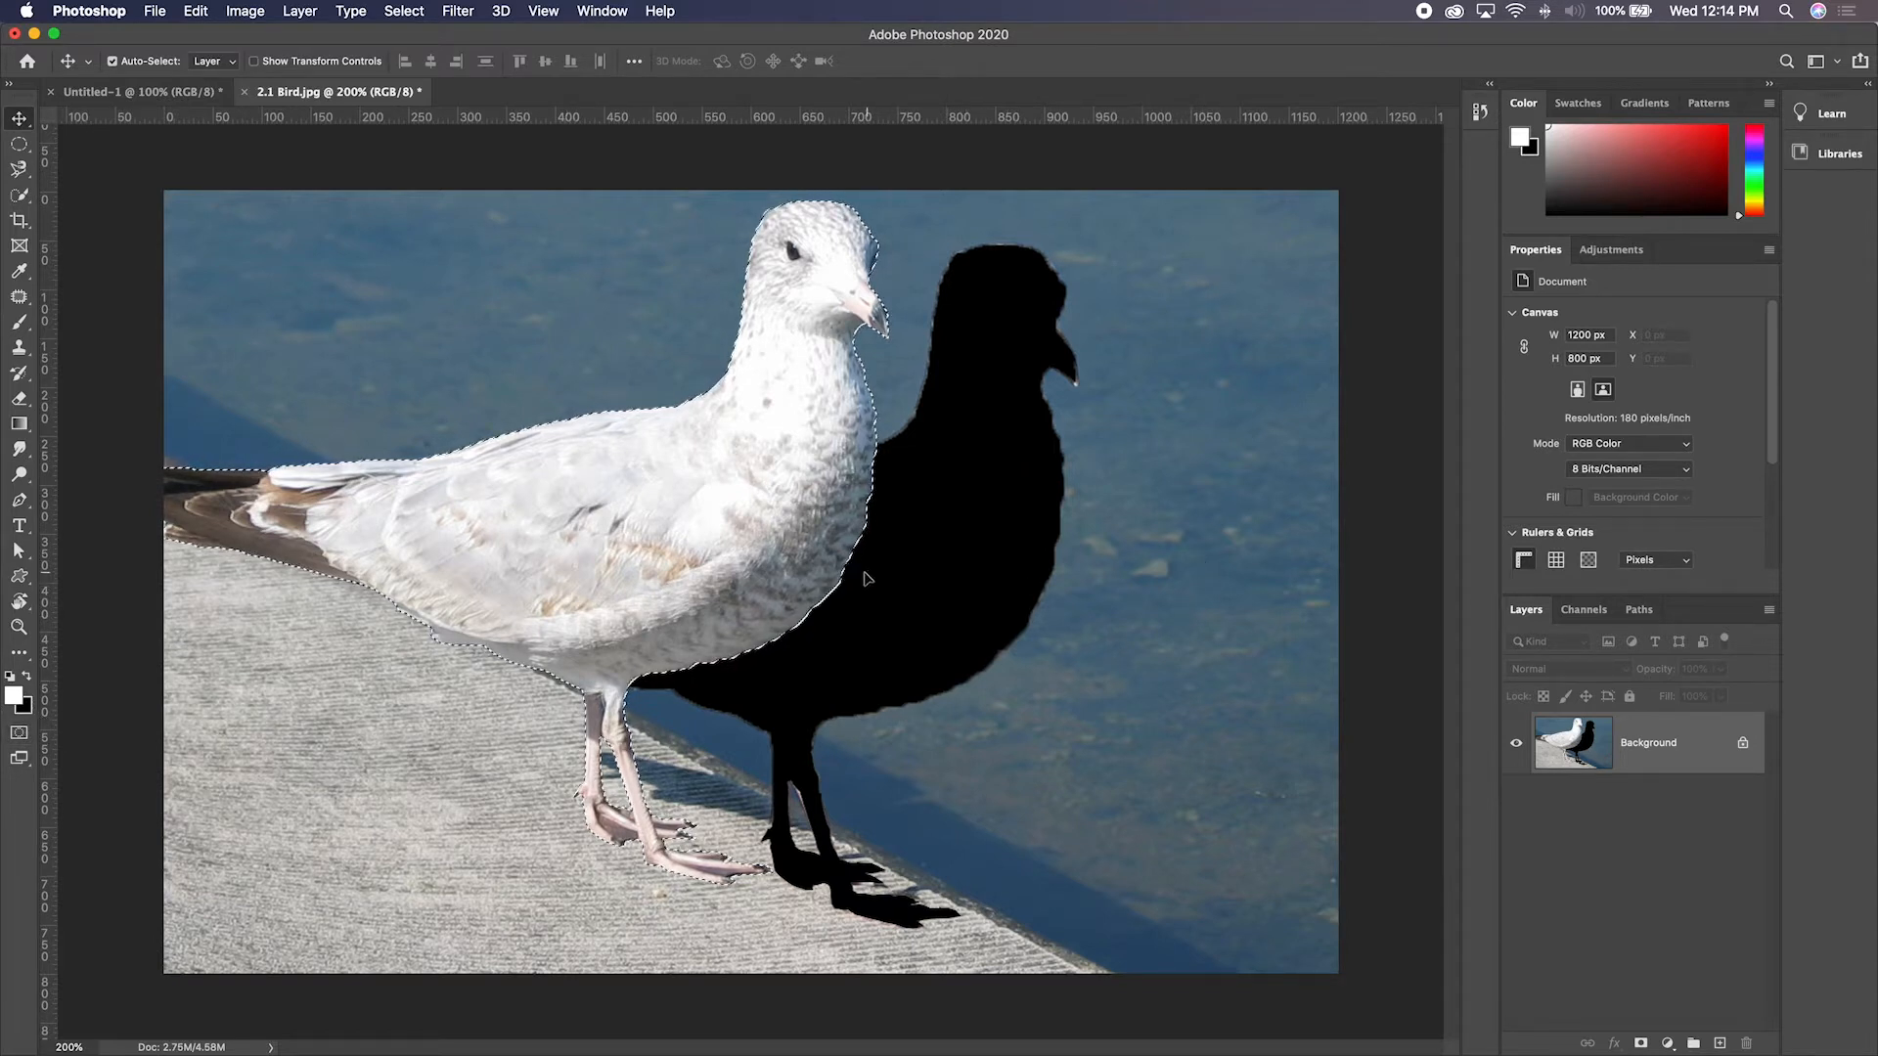
key("super+d")
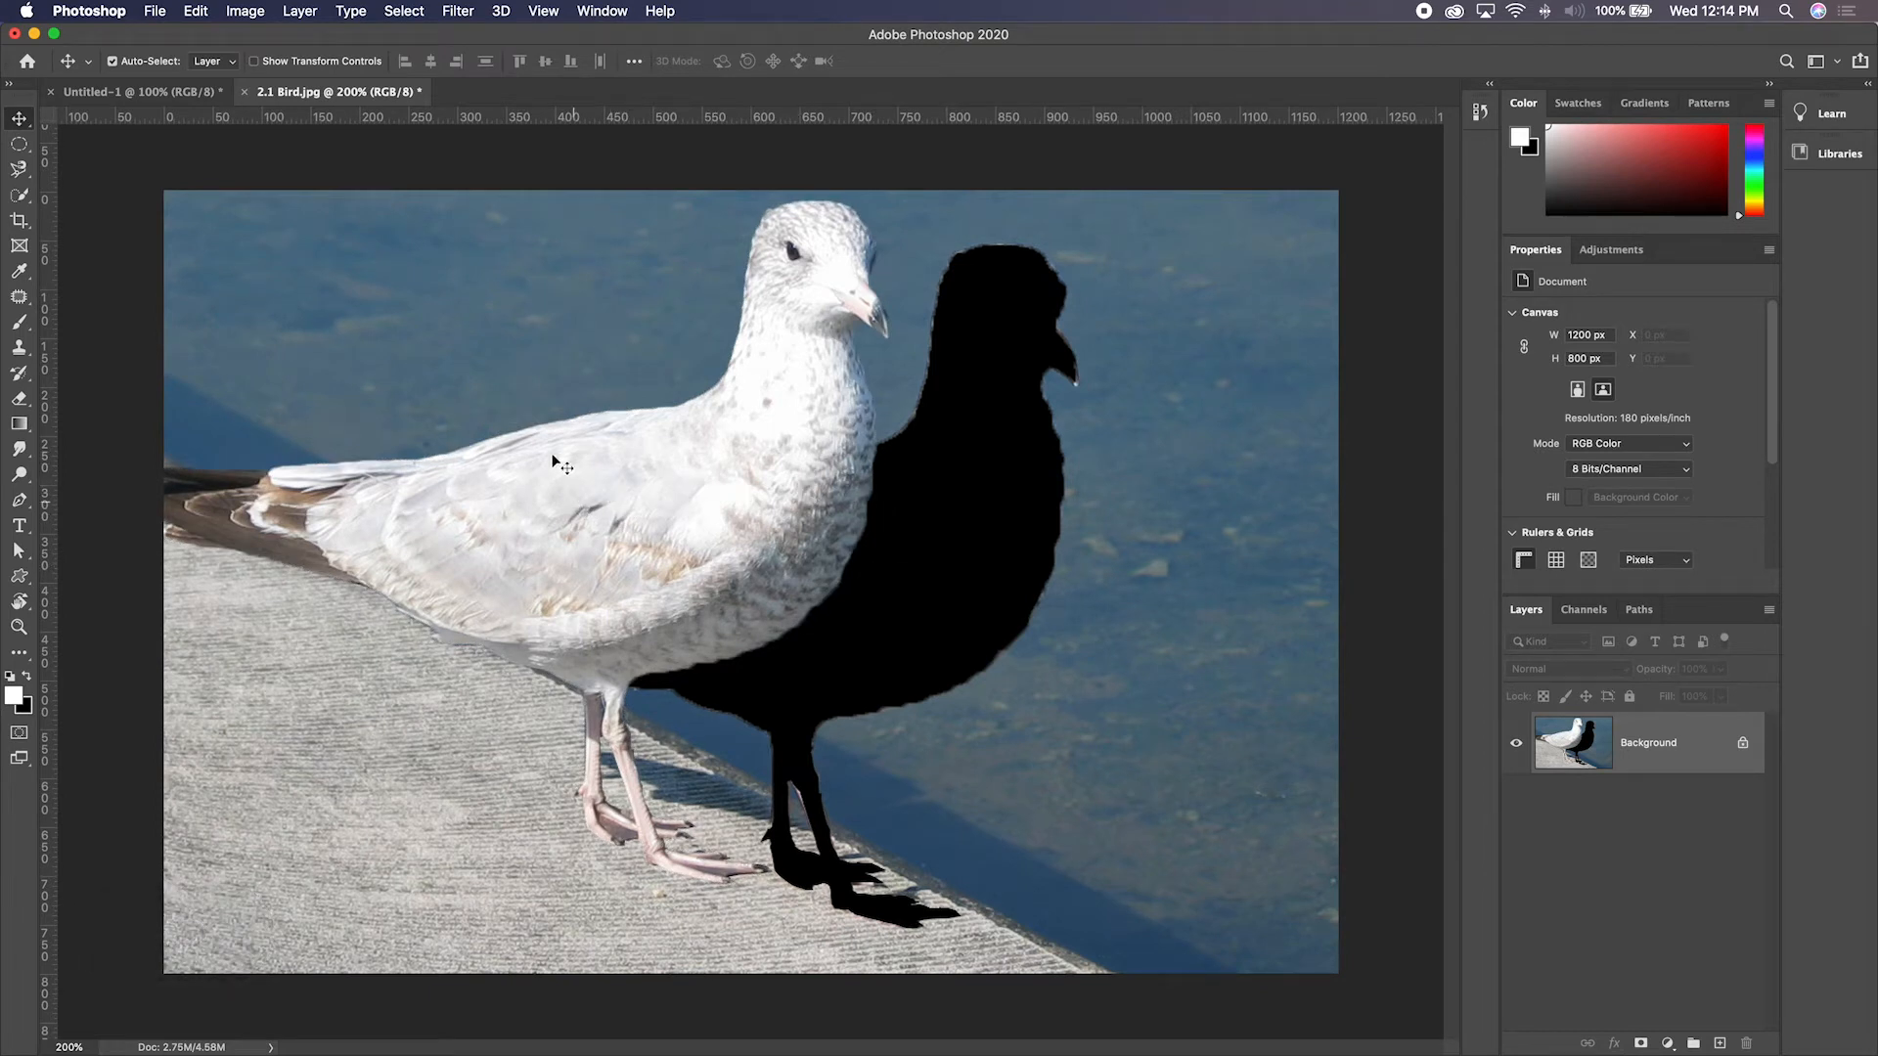
Load the saved bird channel of 2.1 Bird.jpg as a new selection, and undo back to the unmoved, selected bird
left_click(405, 11)
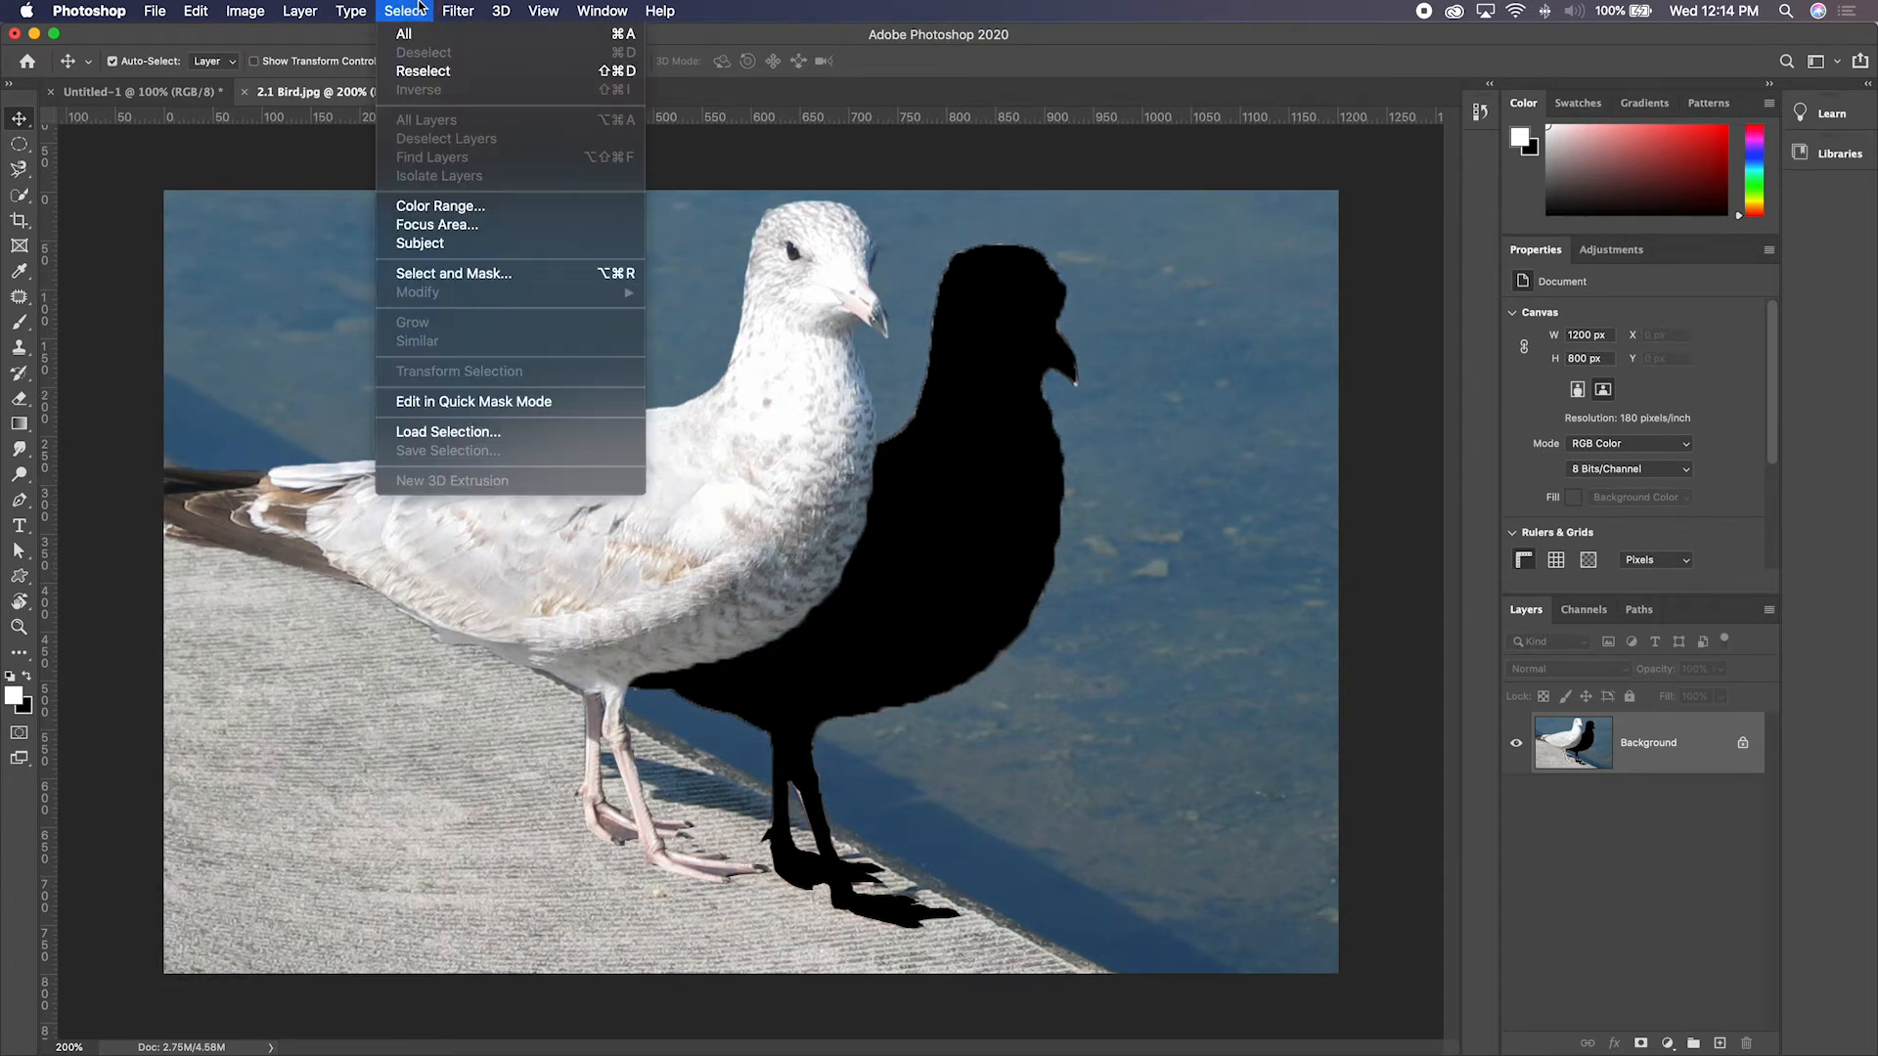
left_click(458, 432)
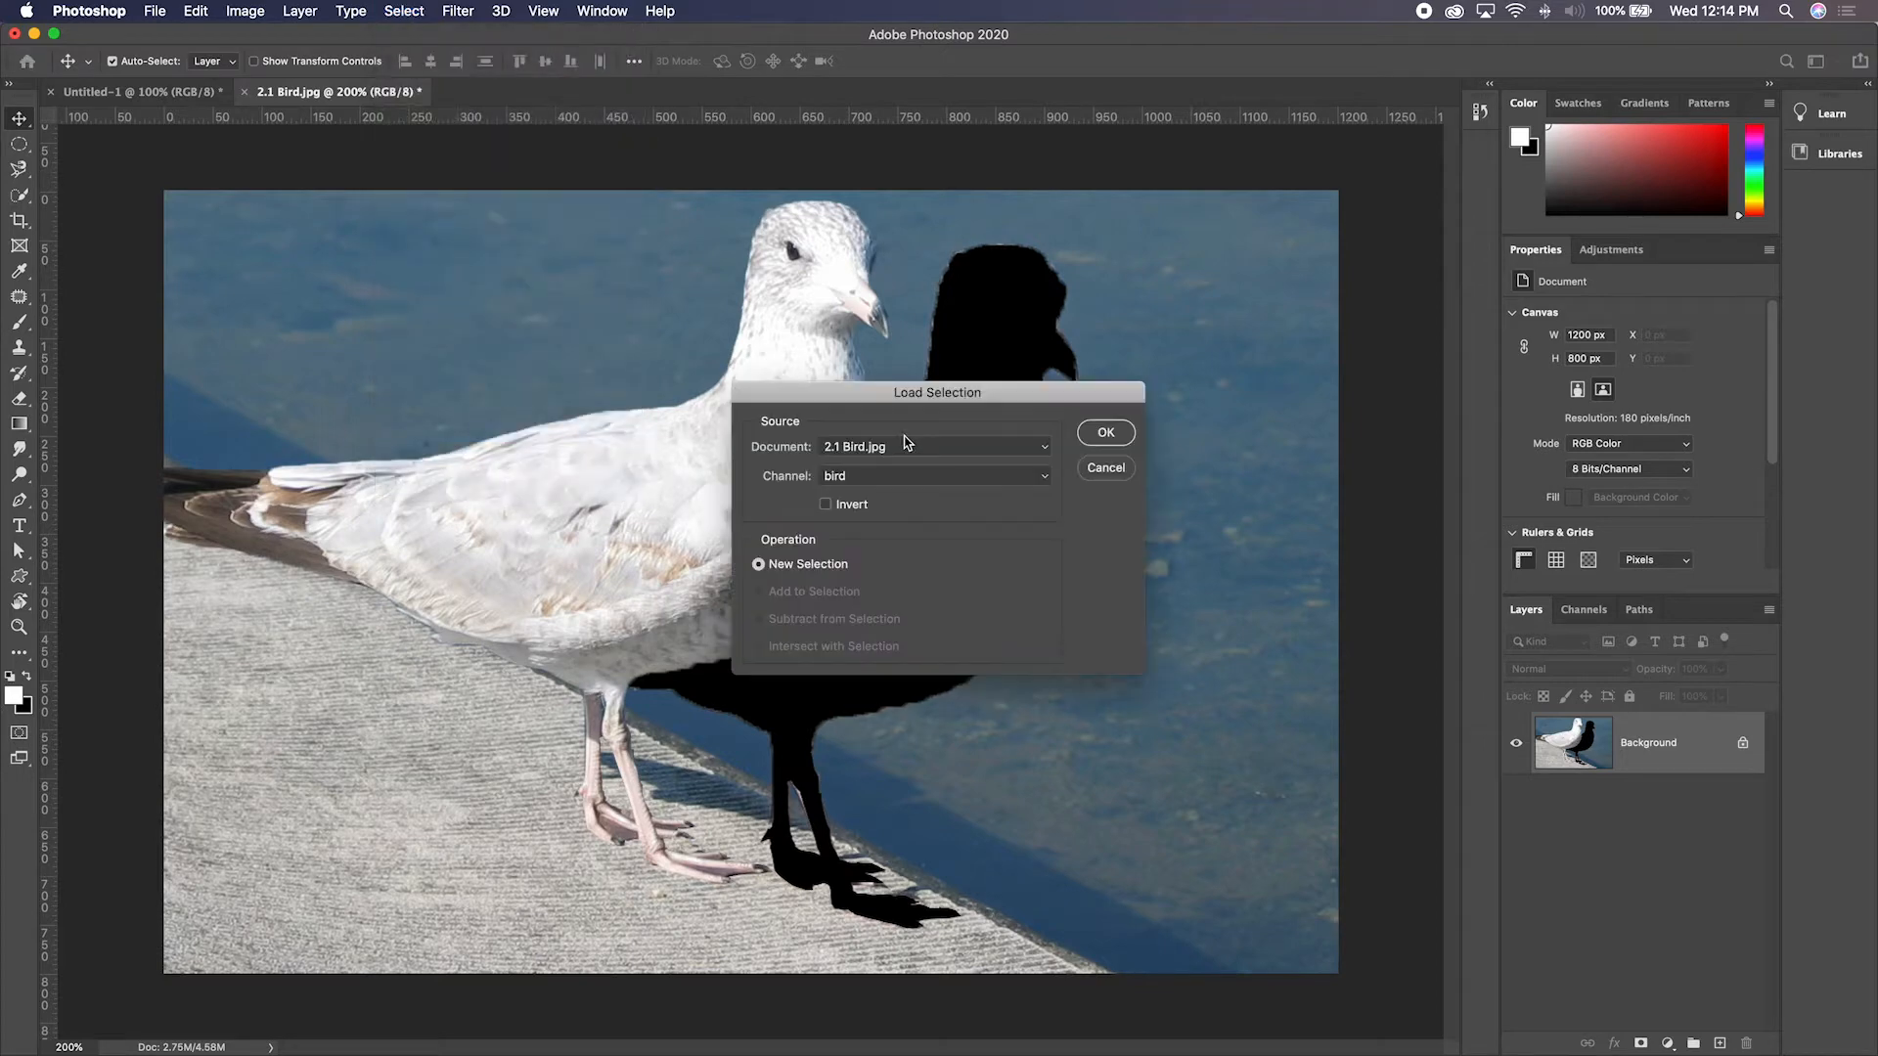
left_click(856, 479)
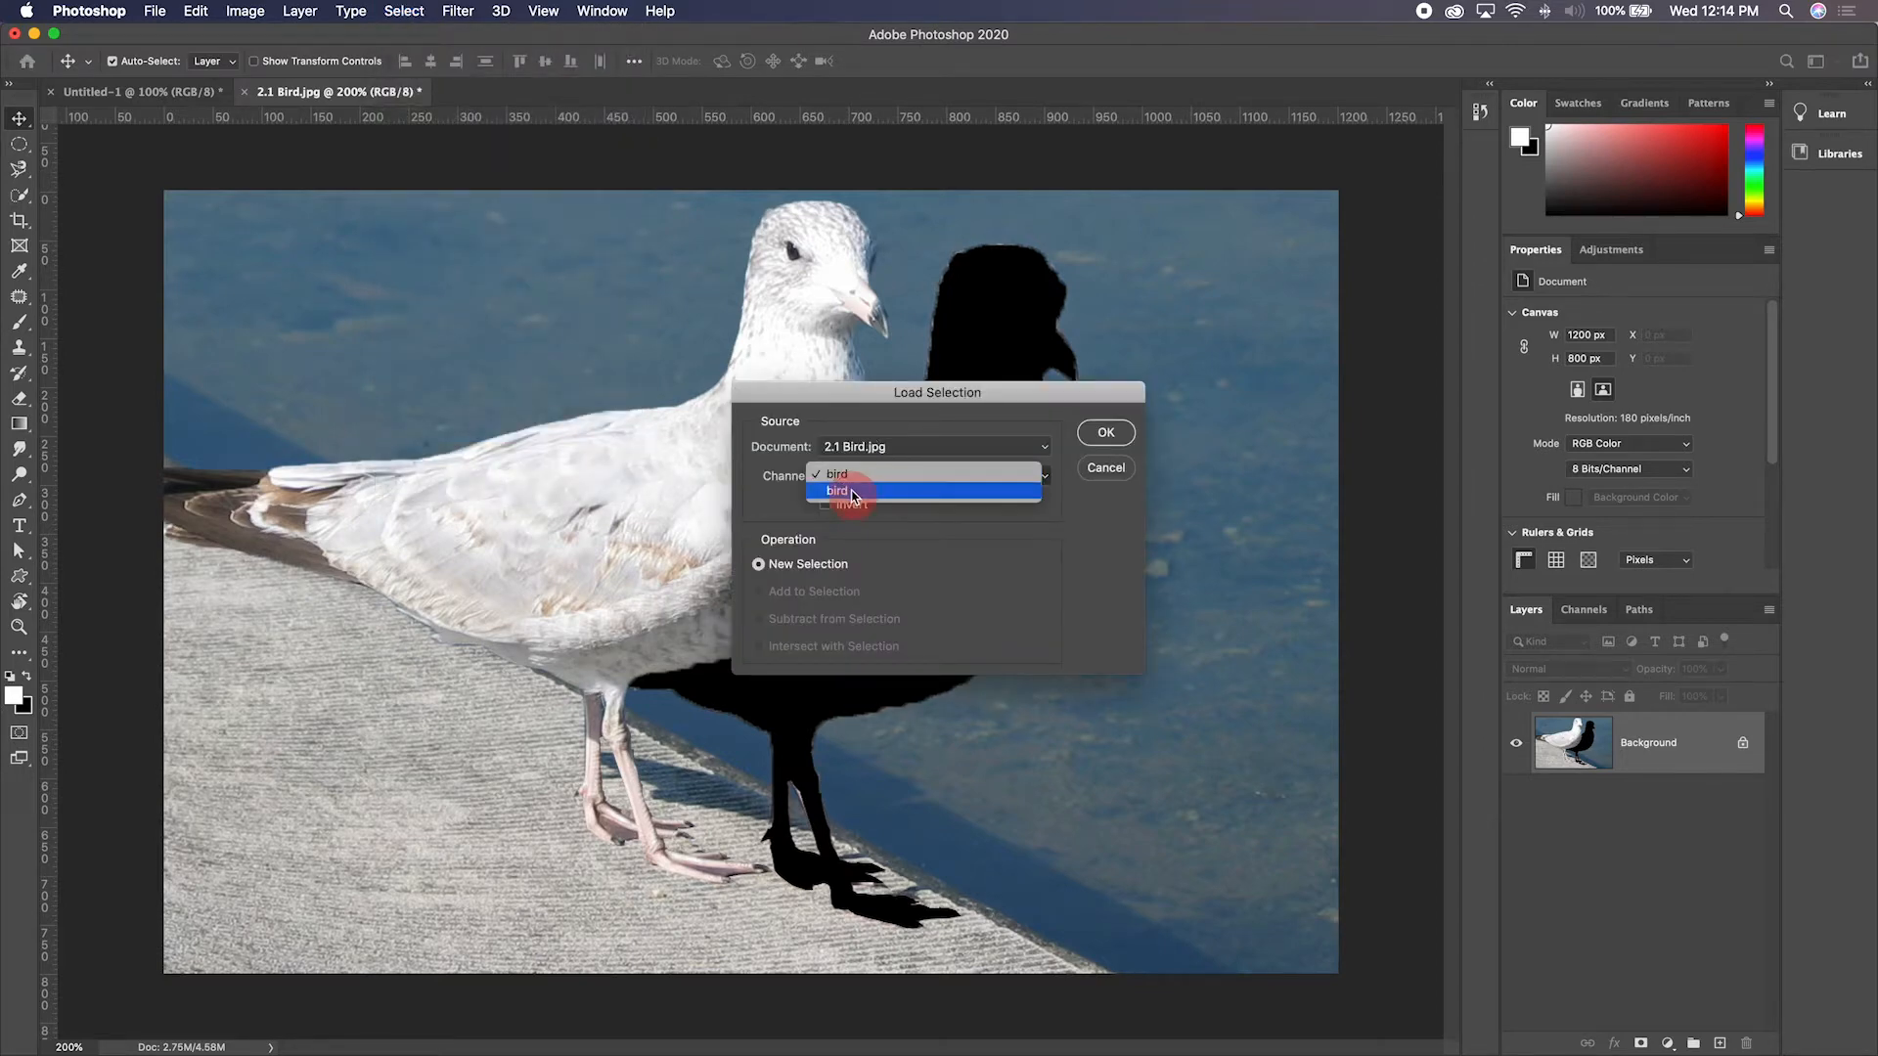
left_click(932, 492)
left_click(1118, 439)
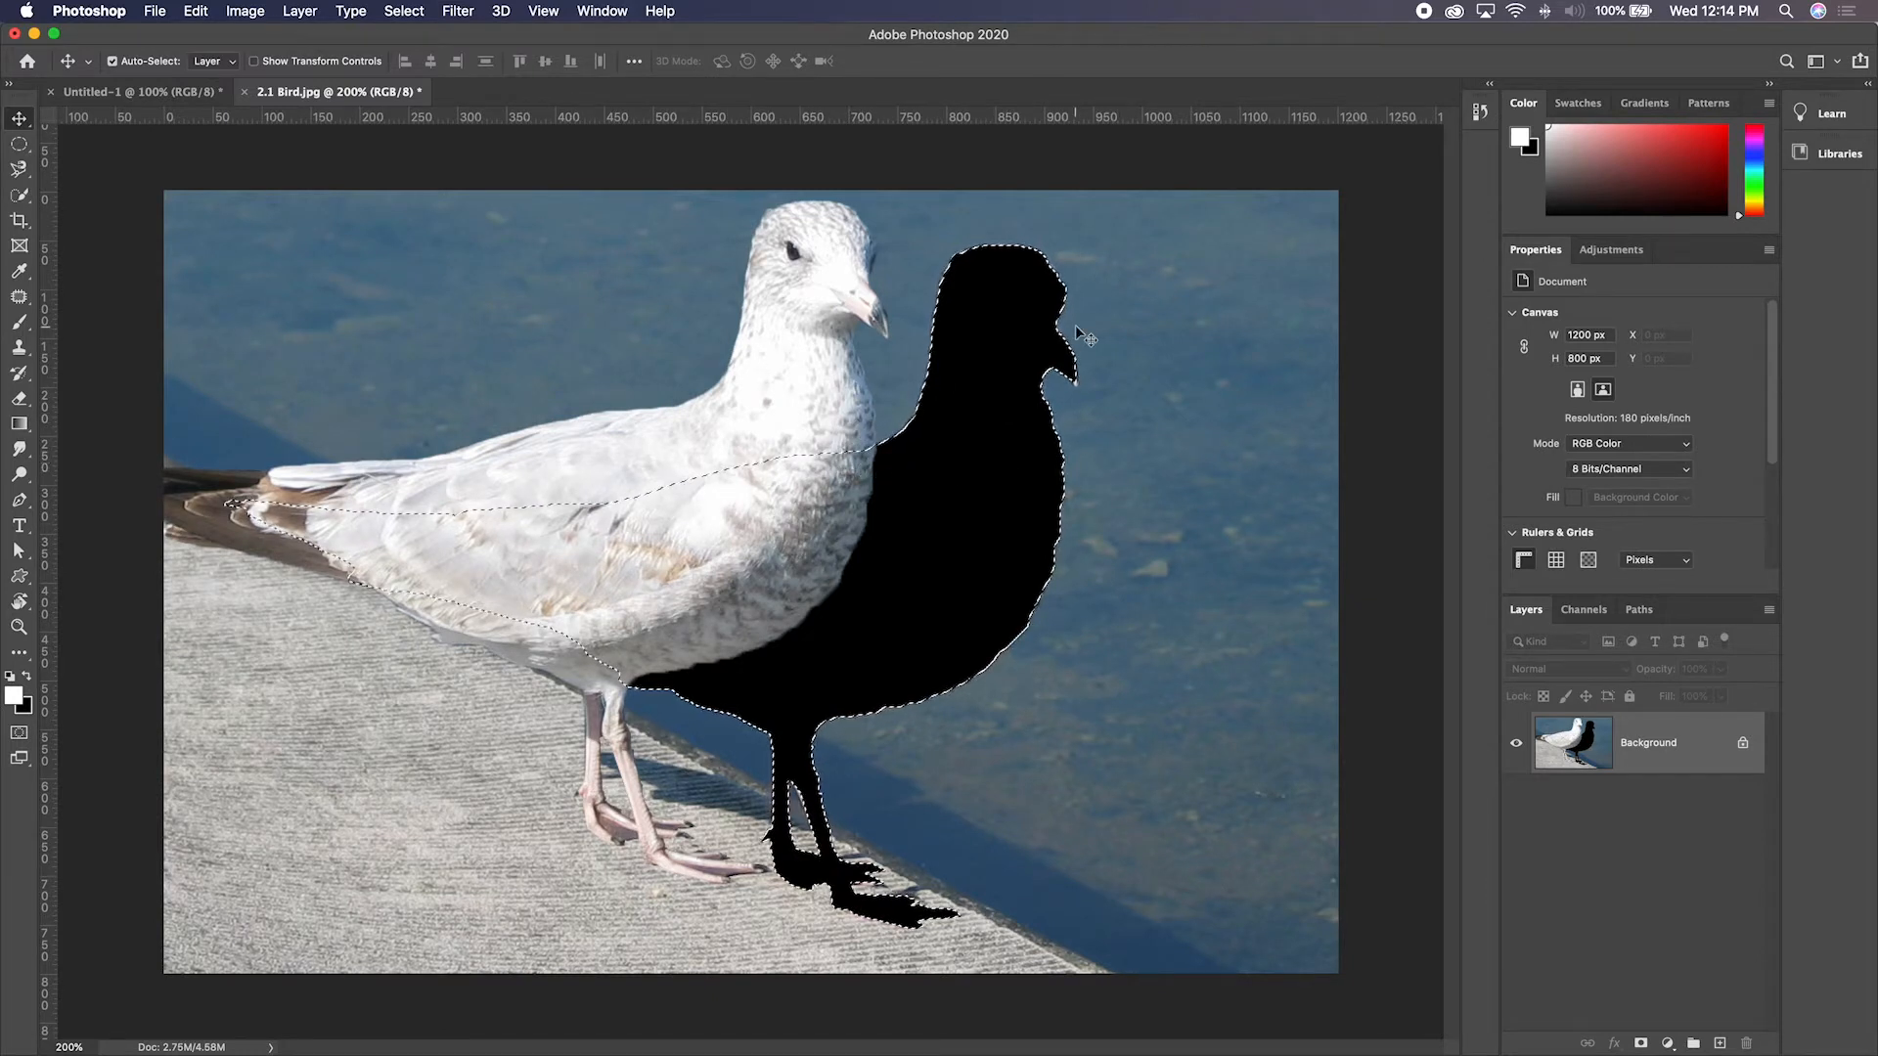
key("super+z")
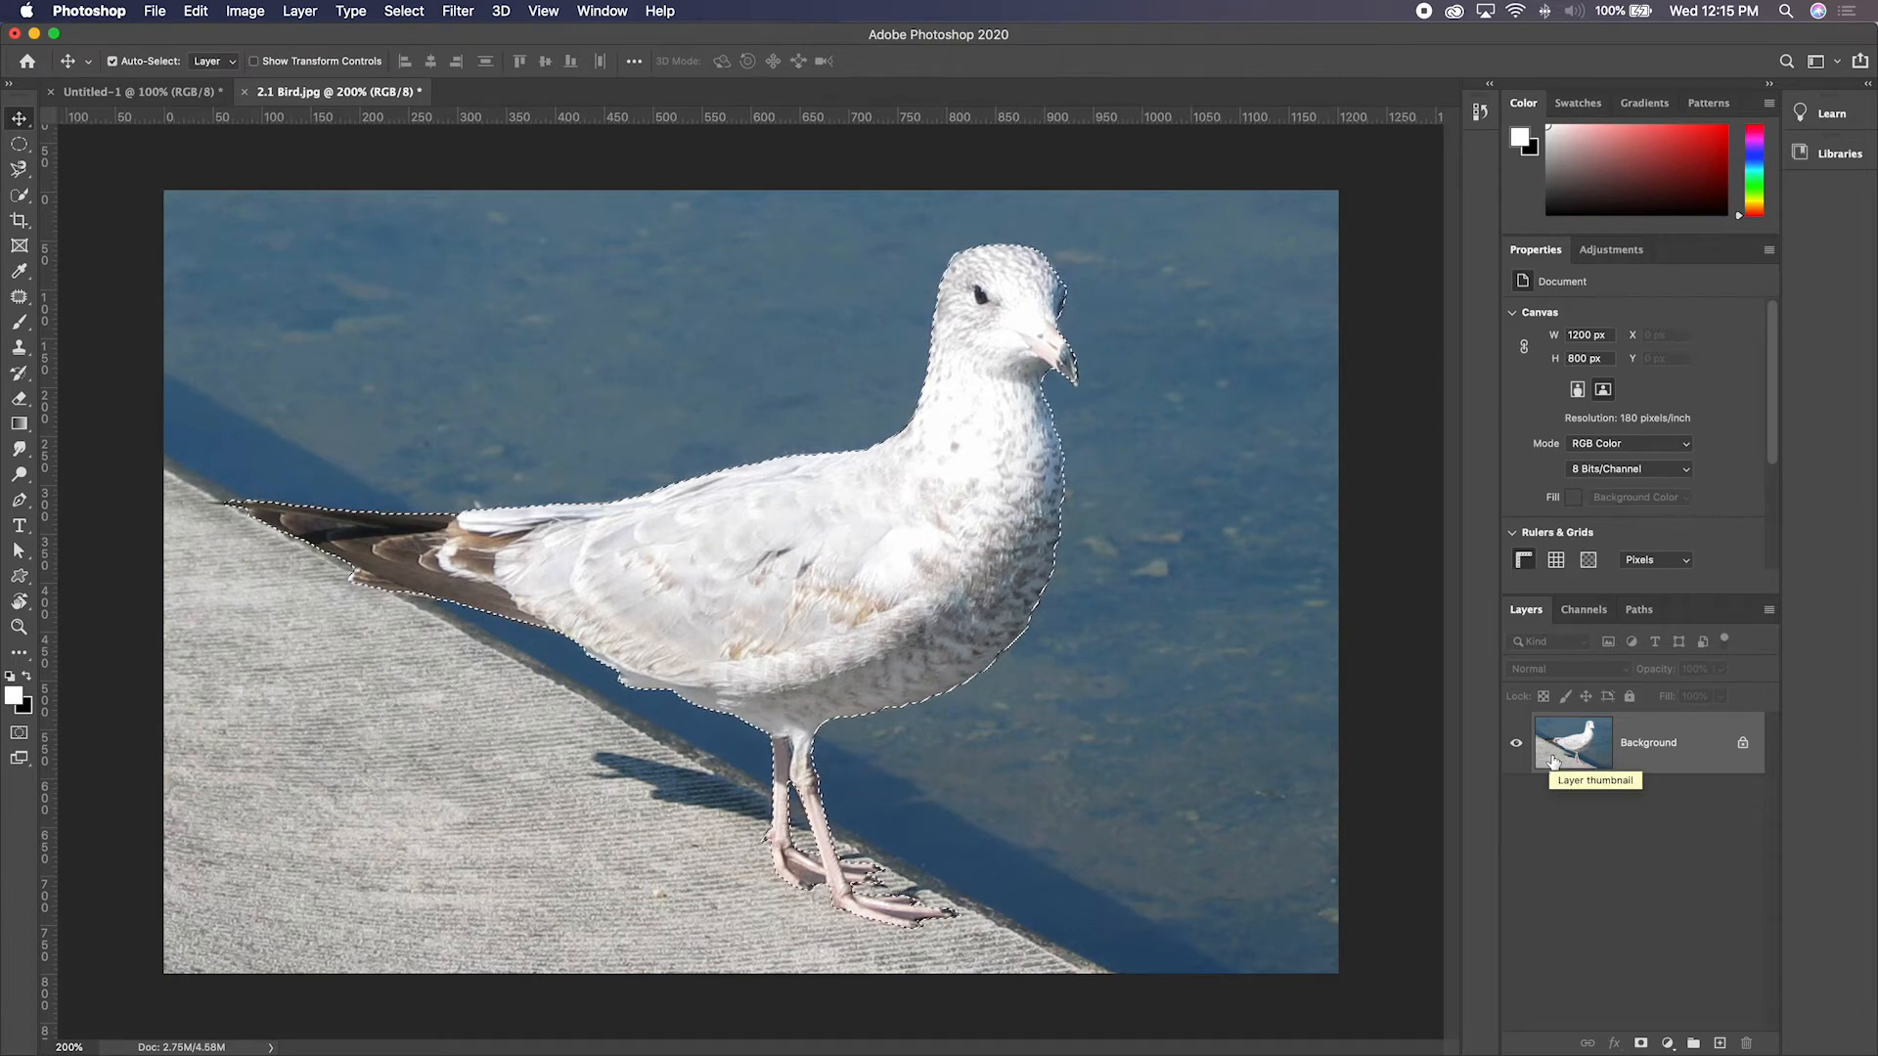
Convert the locked Background into a regular layer, keeping the default name and options
left_click(598, 10)
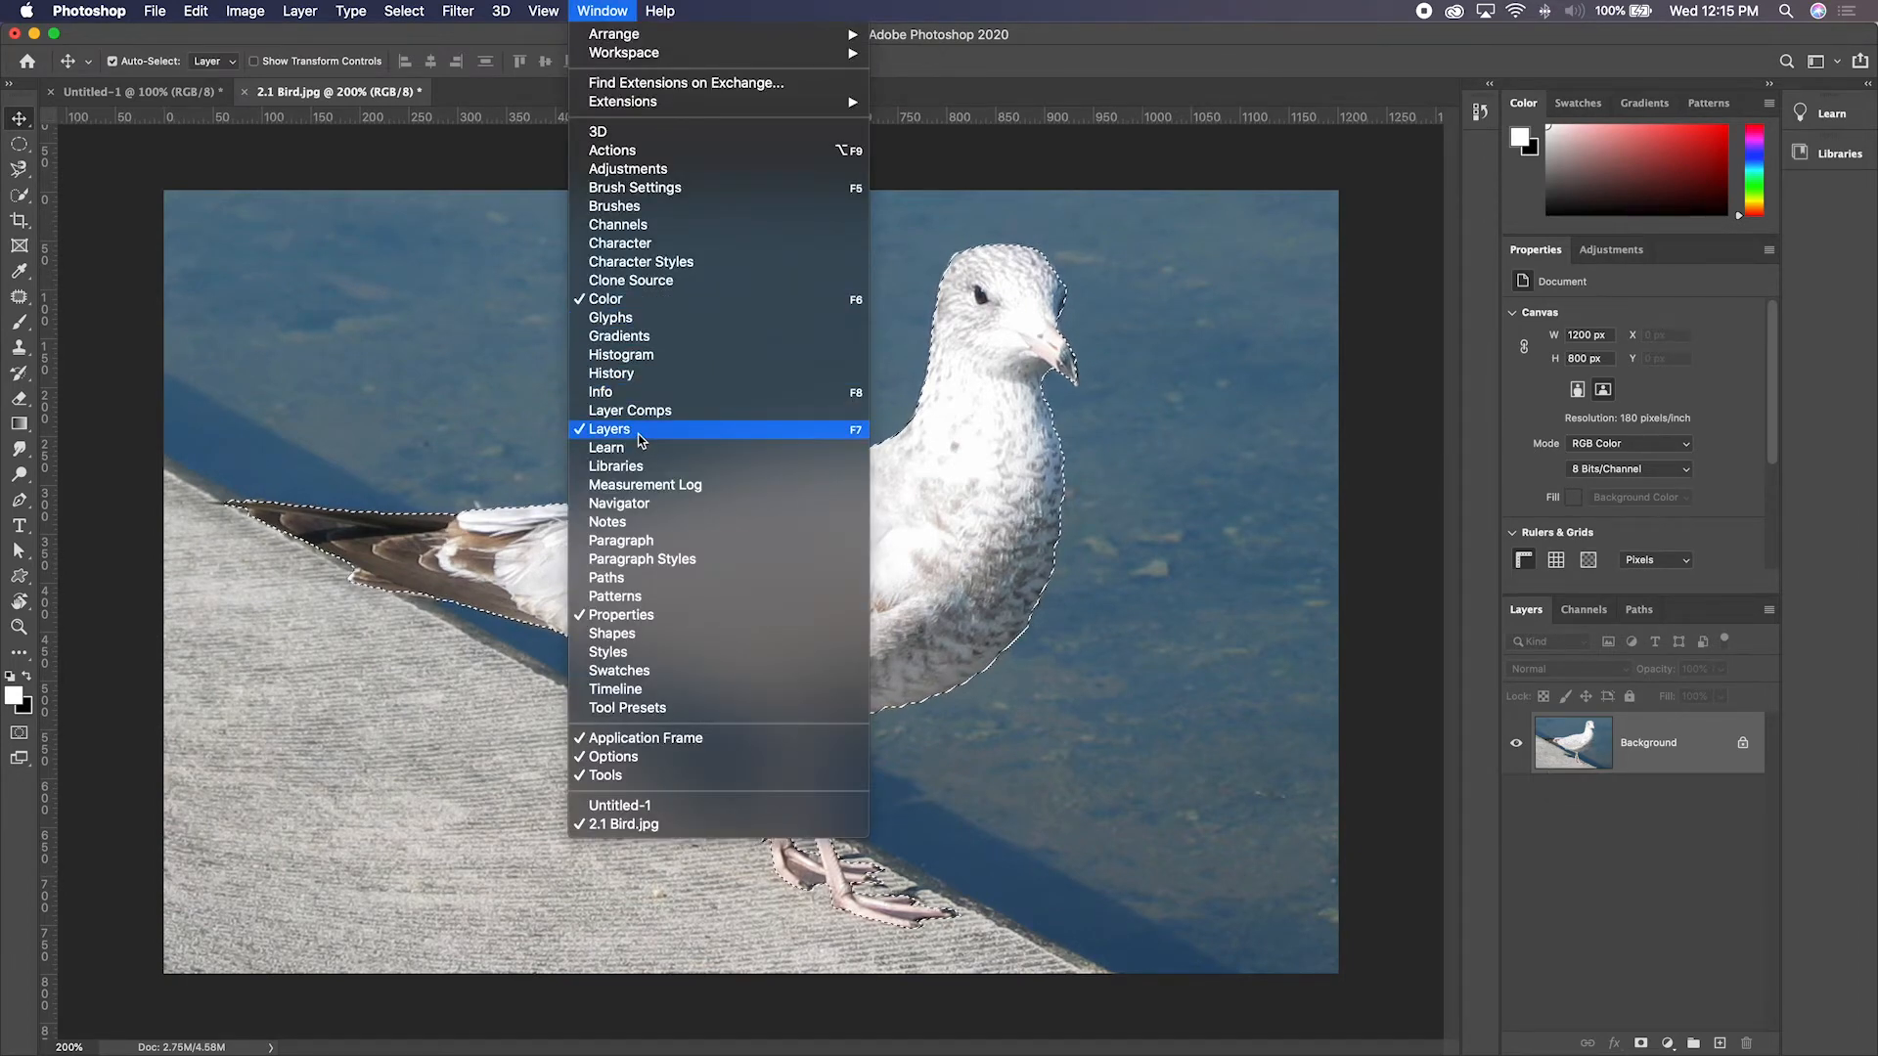
left_click(609, 10)
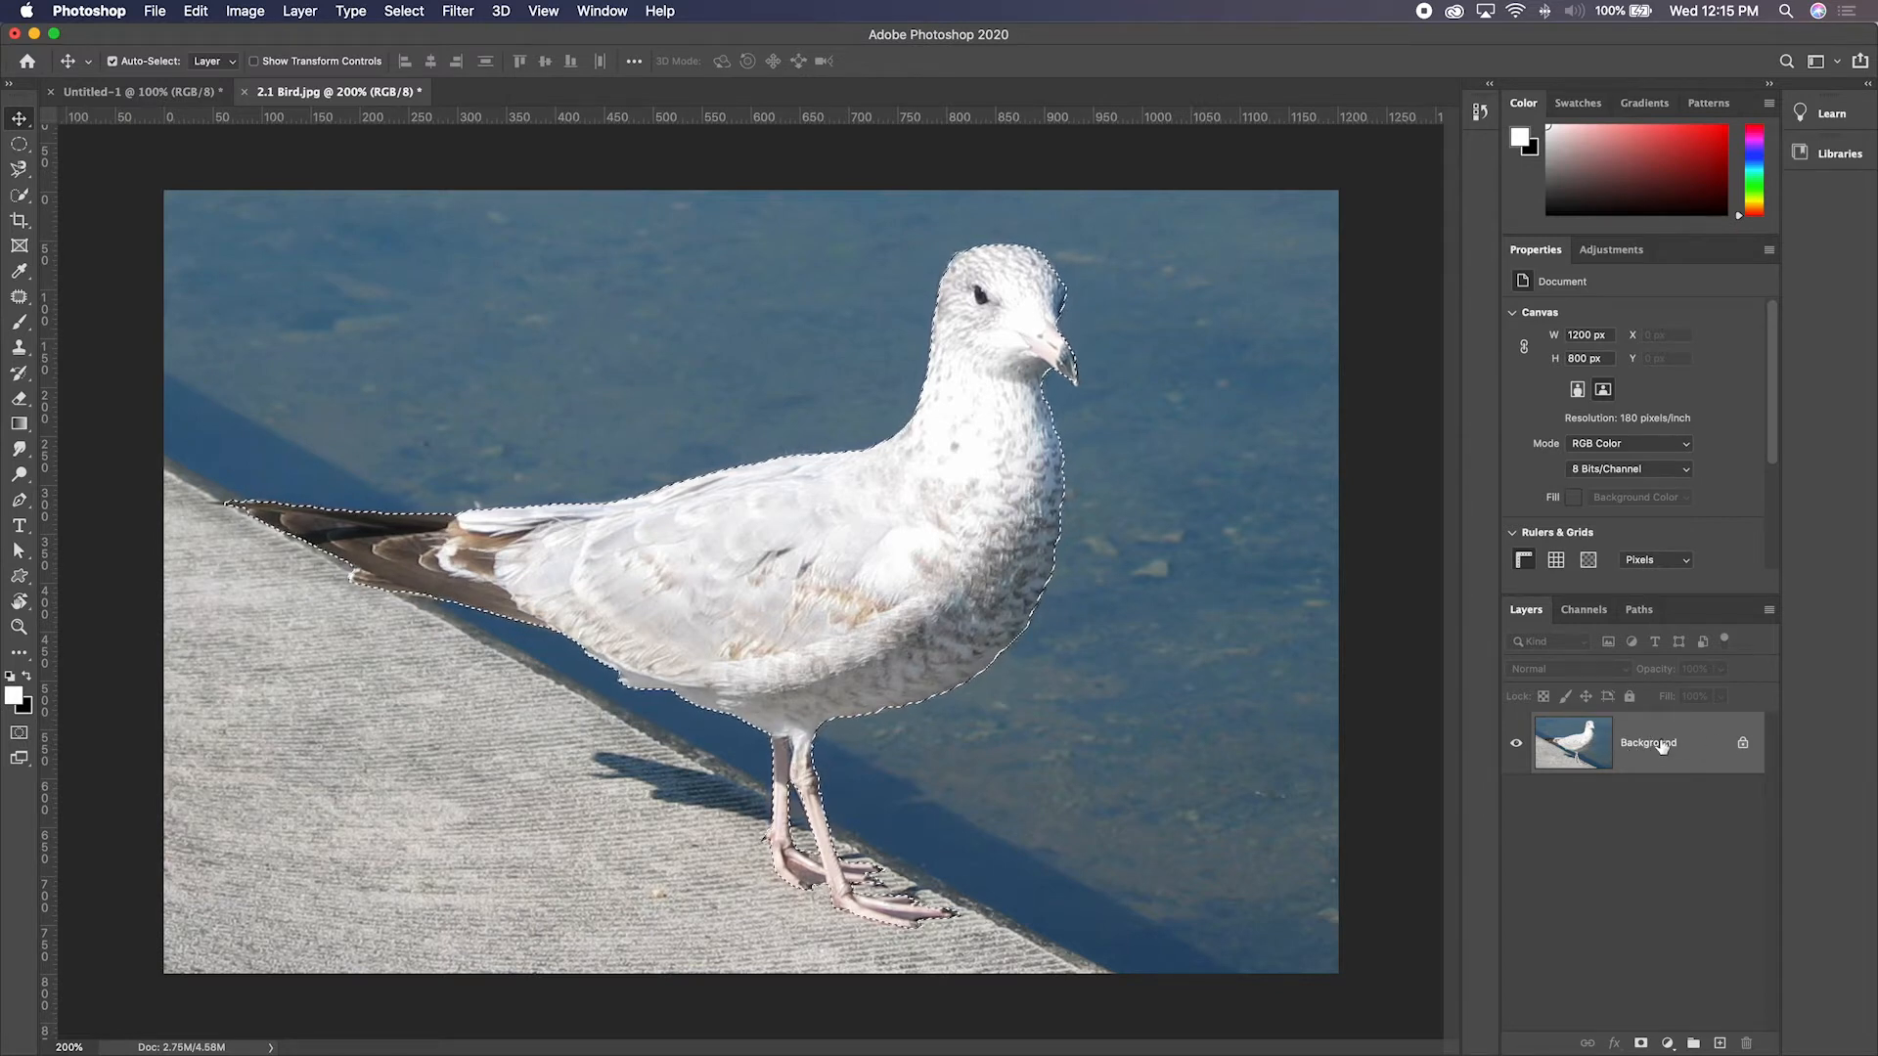
double_click(1697, 745)
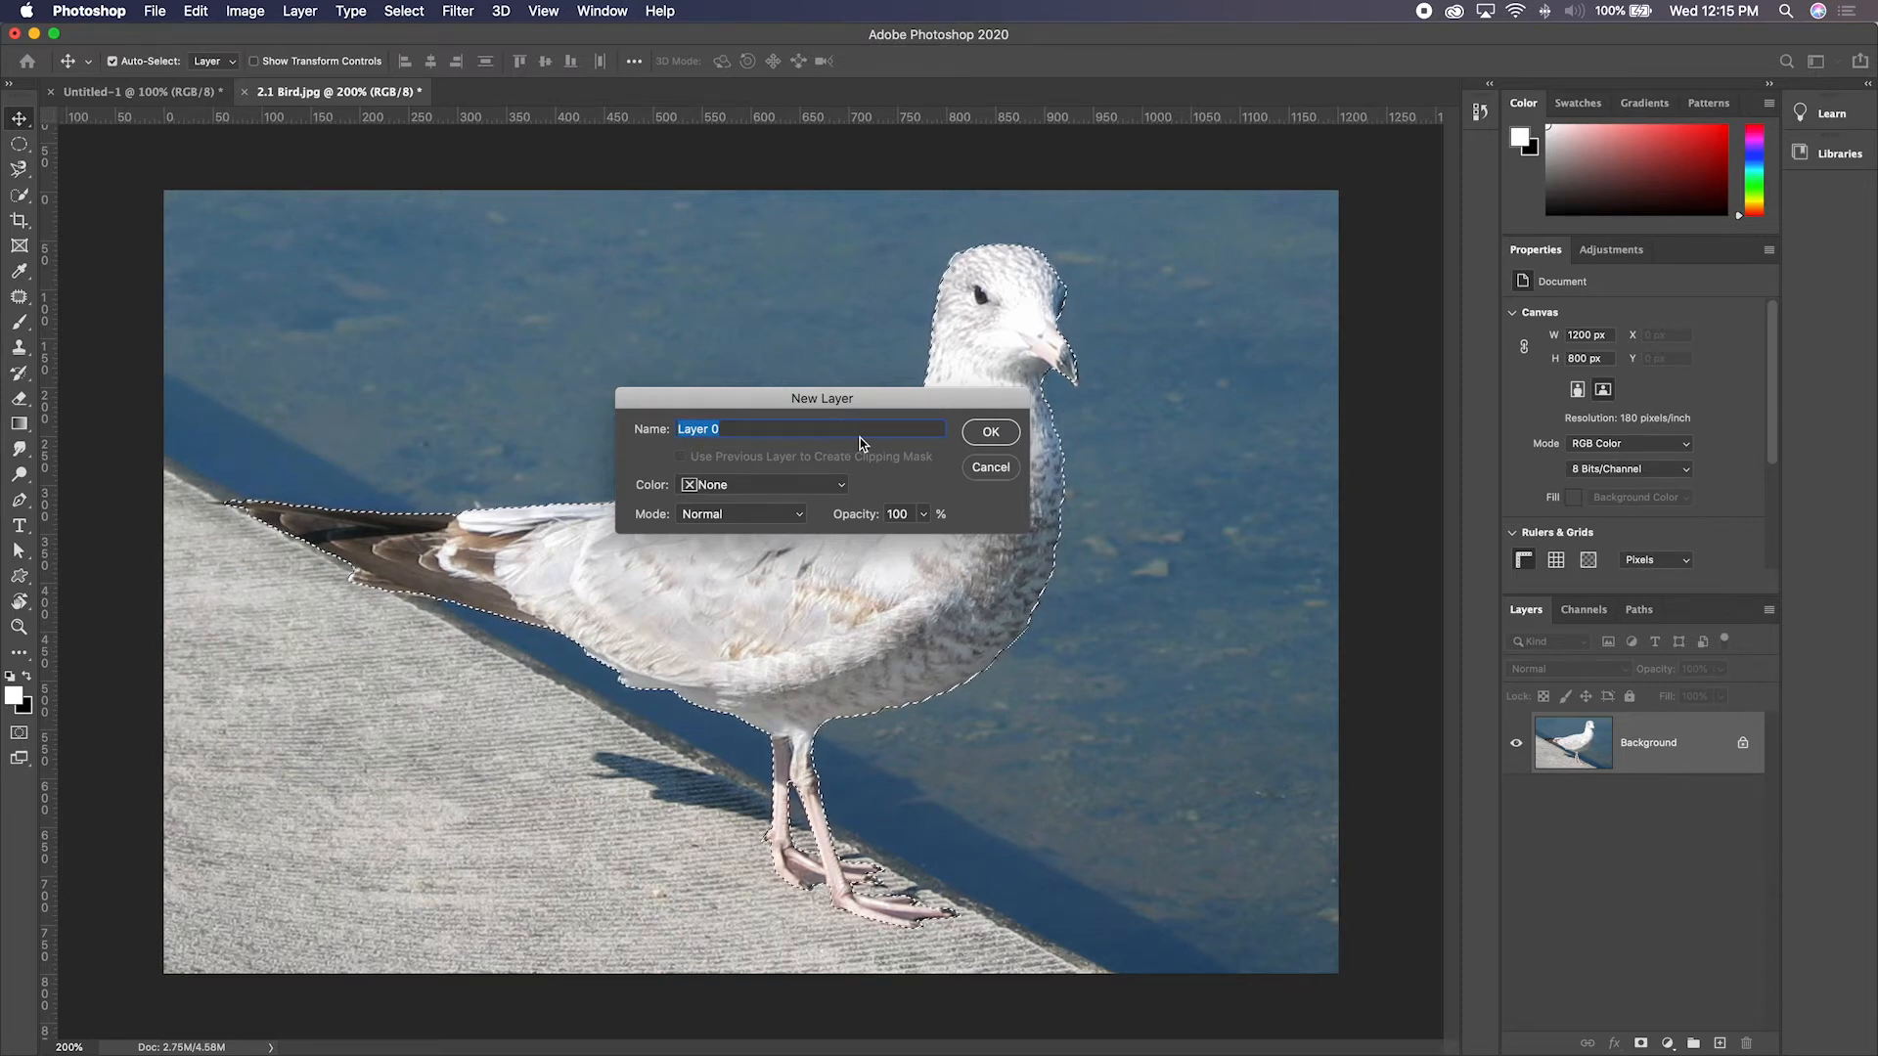
left_click(989, 432)
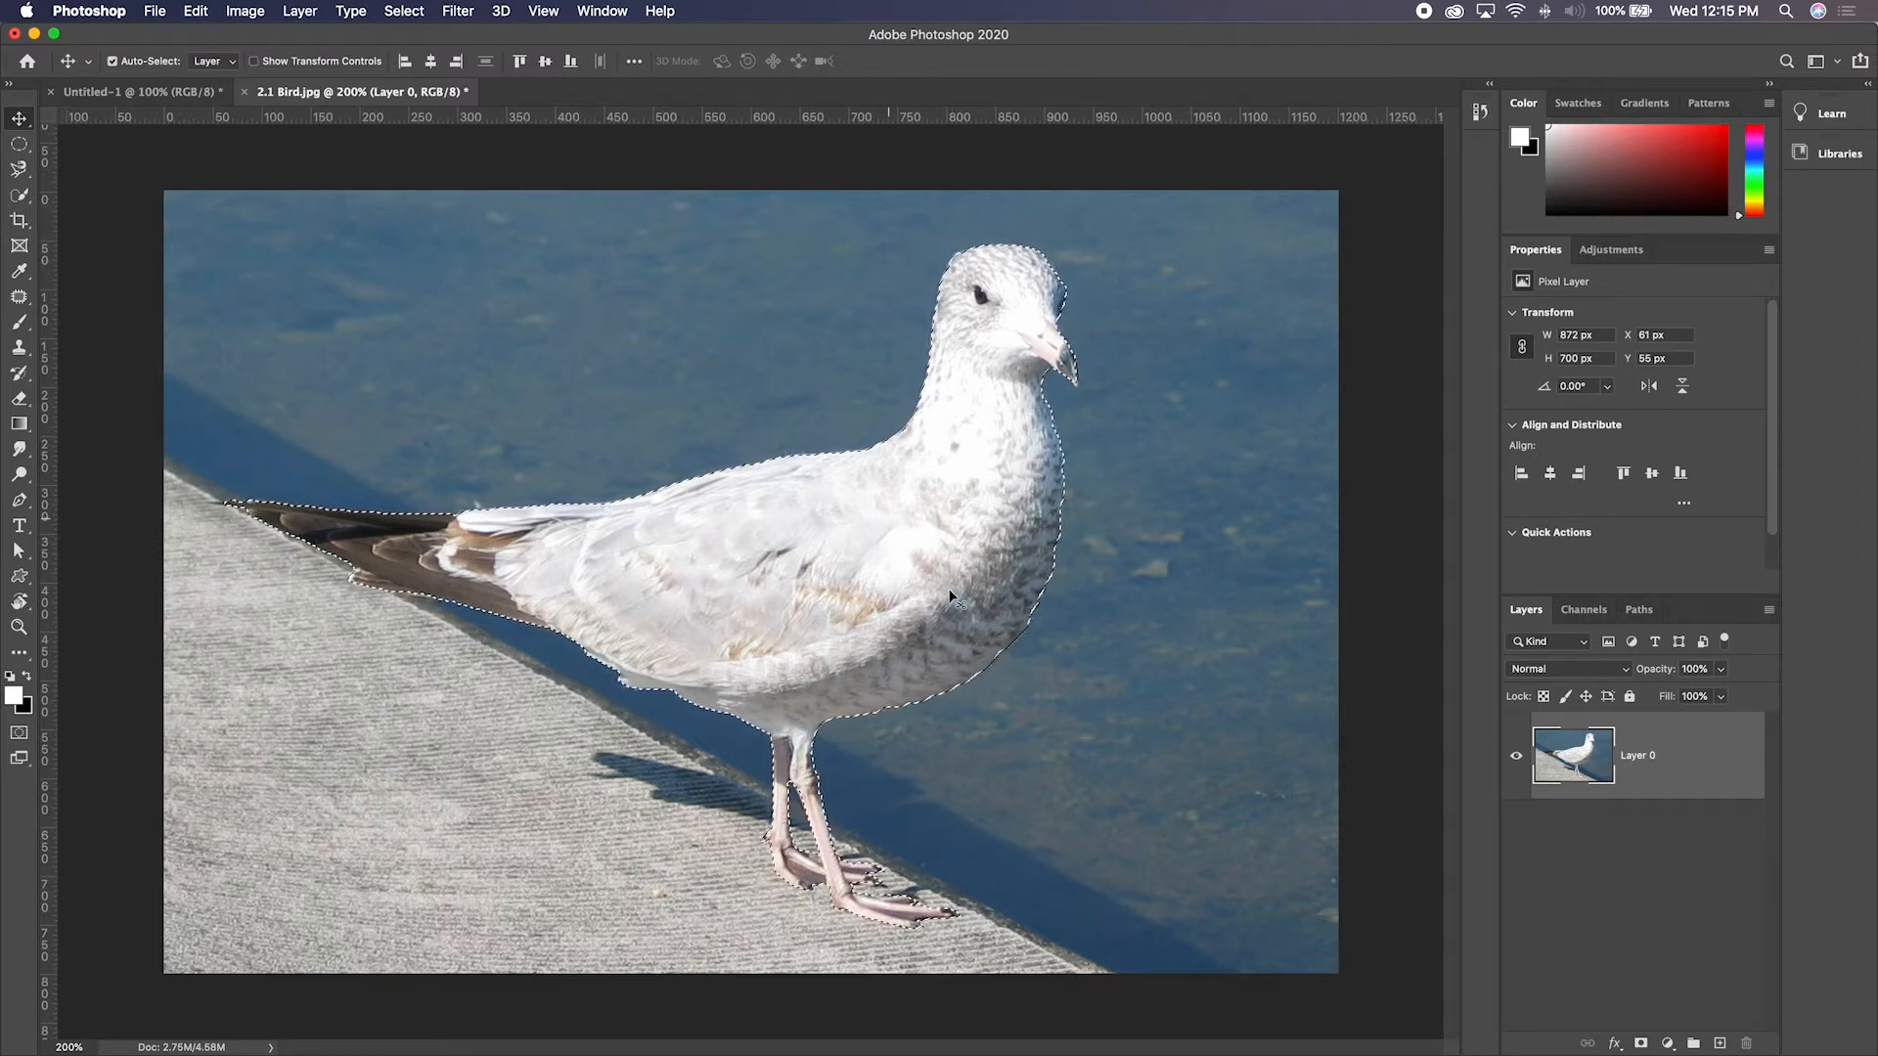
Try moving the selected bird on Layer 0 to about X -160, Y -1 px, and undo the move
left_click_drag(949, 594, 700, 539)
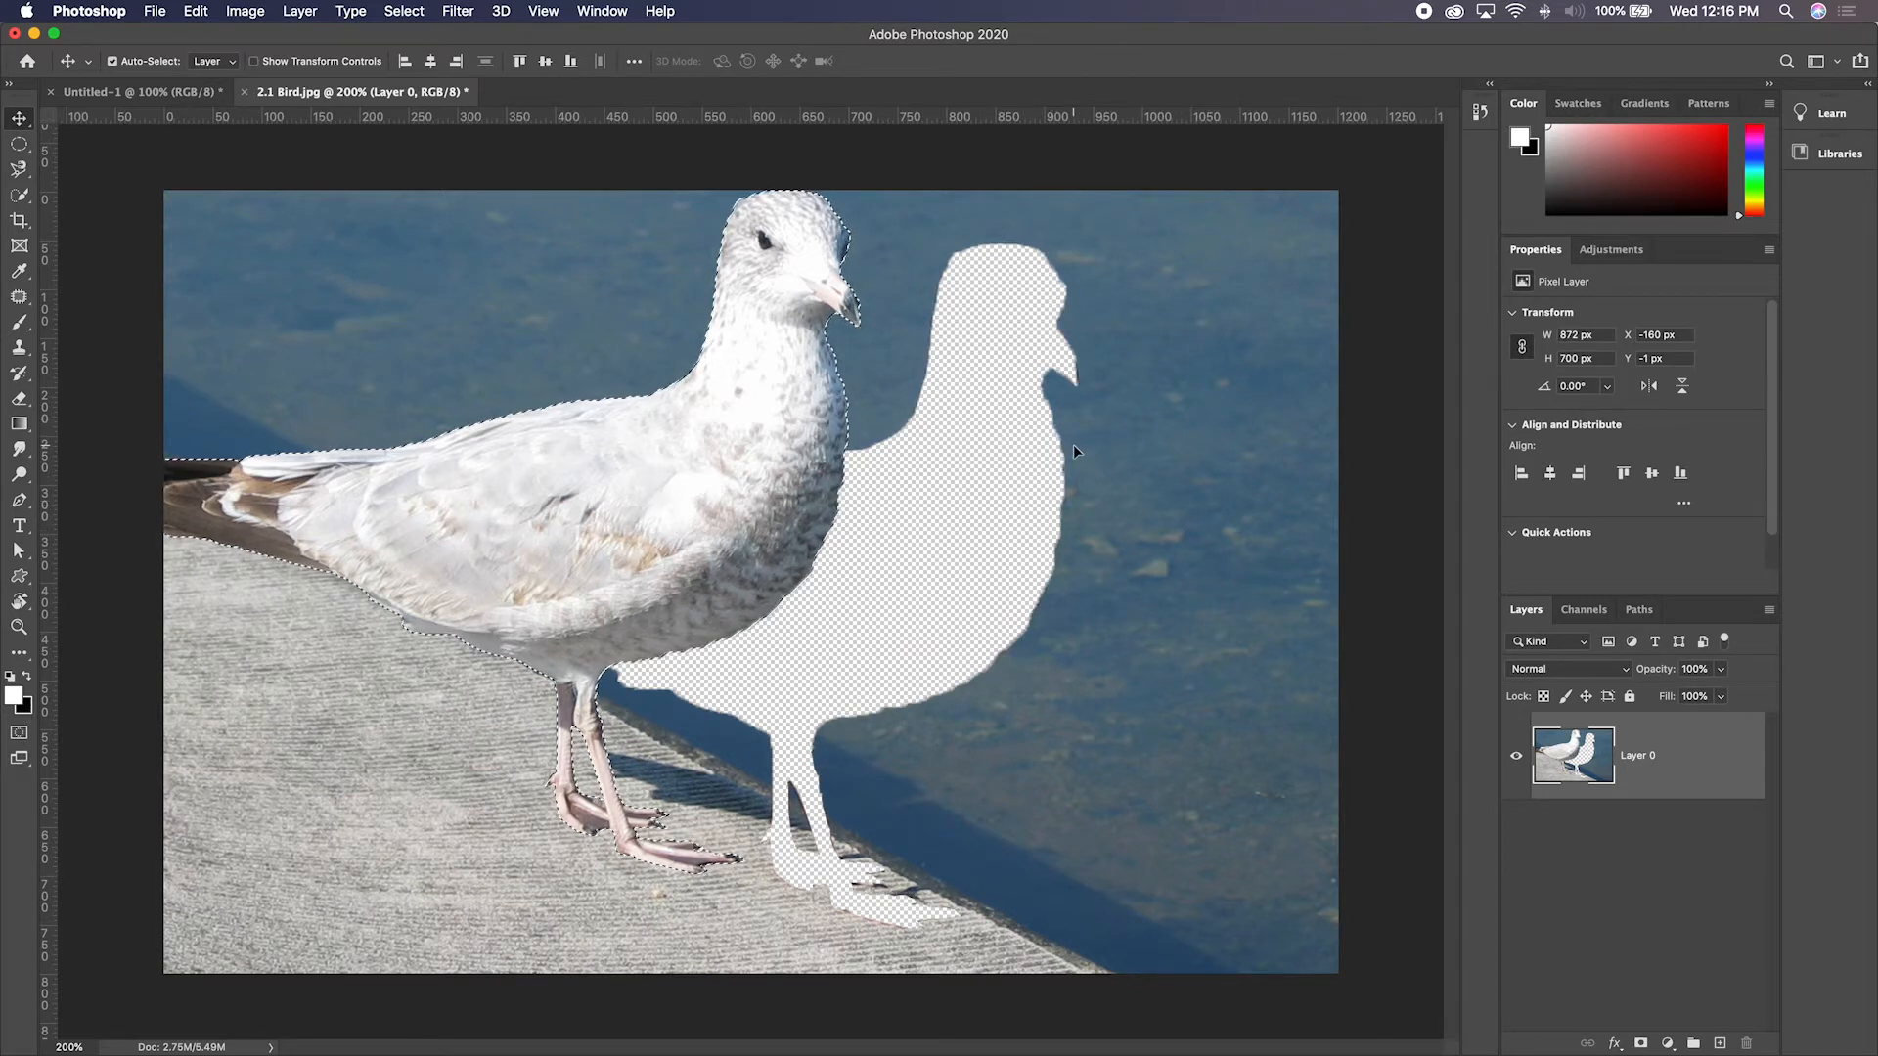
key("super+z")
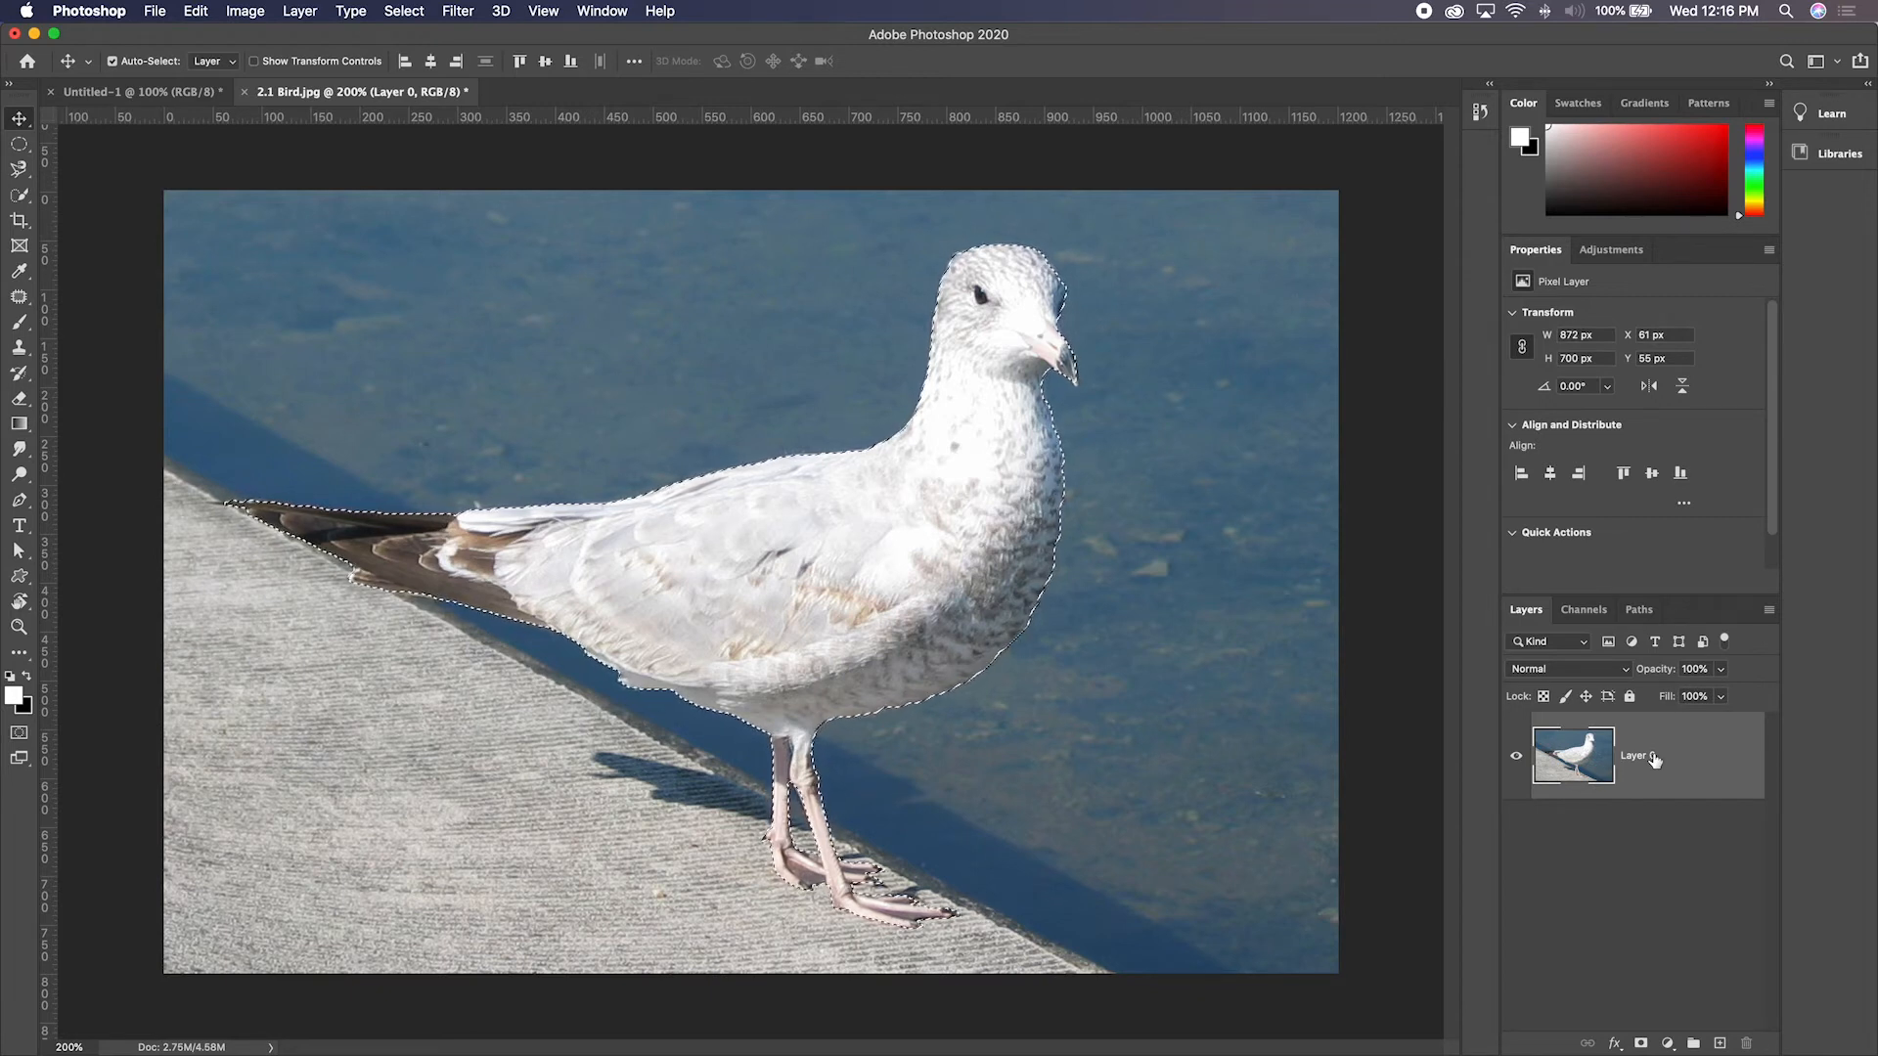
Copy the selected bird from Layer 0 onto a new layer
key("super")
key("super+j")
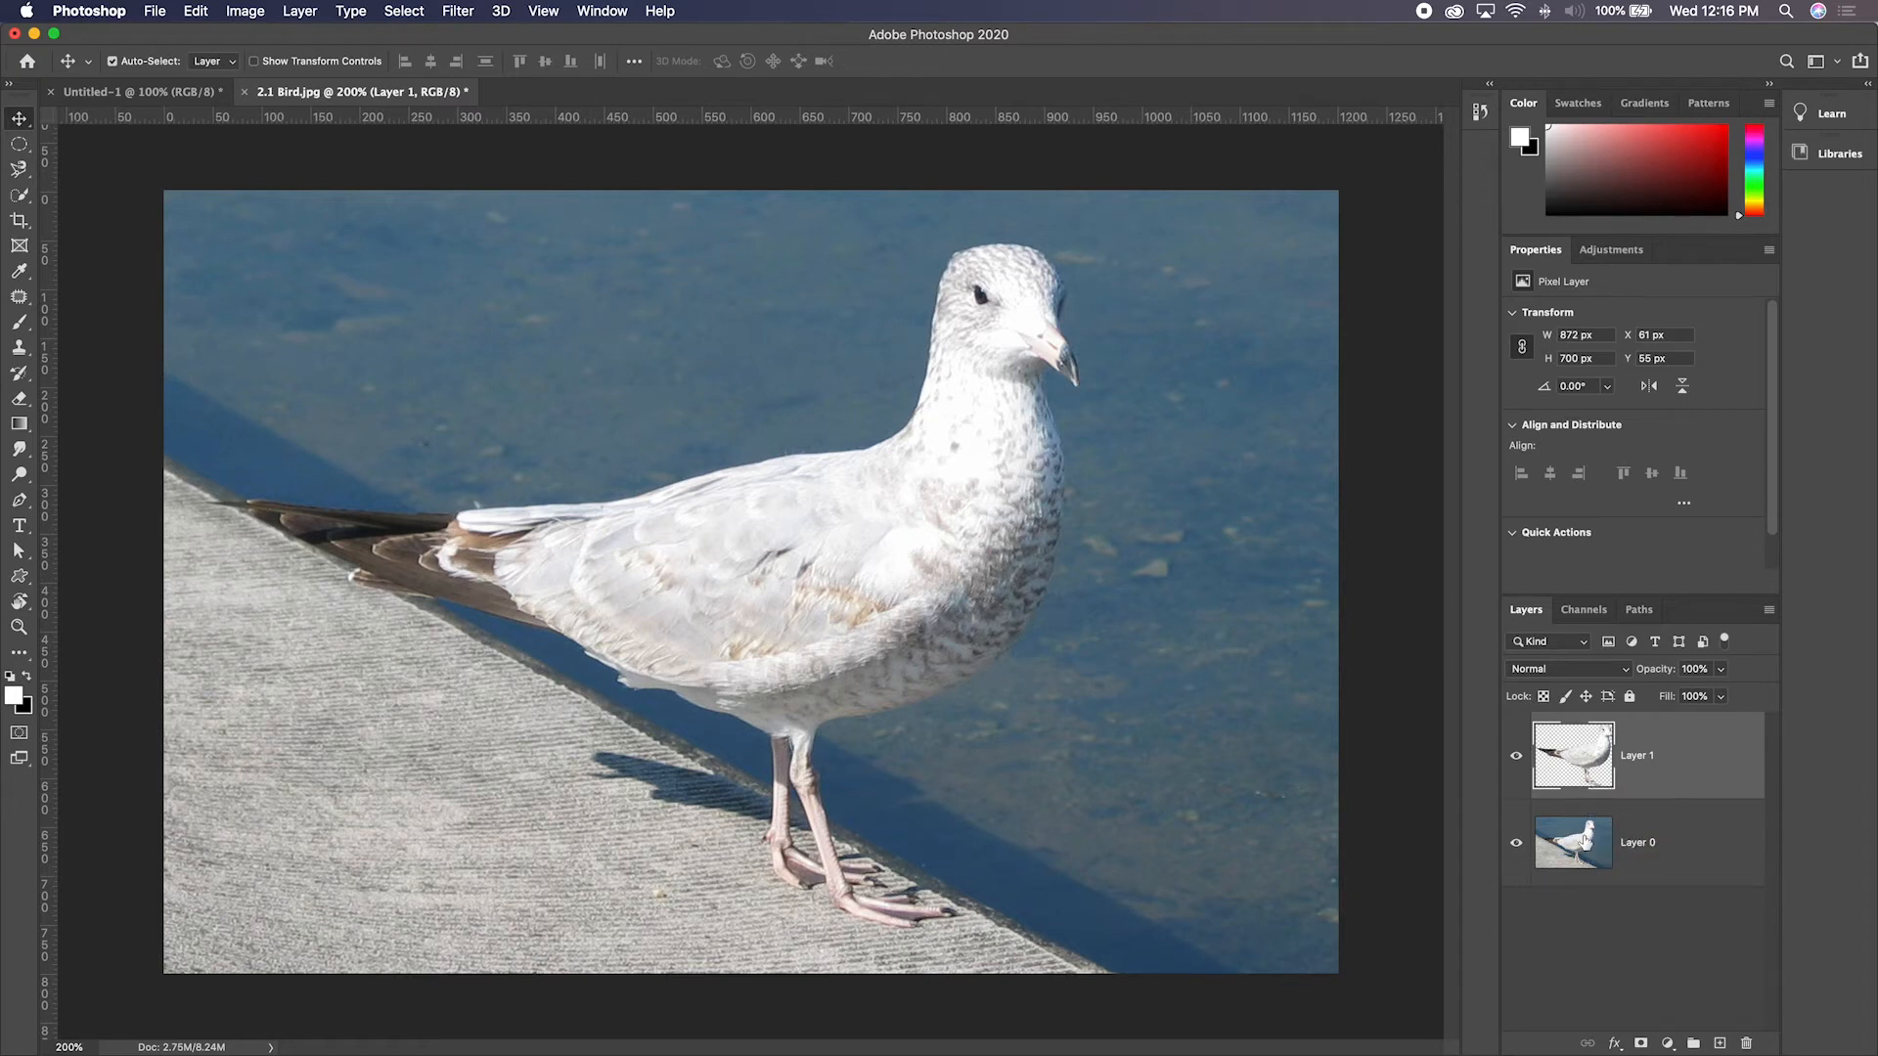
Toggle the visibility of Layer 1 and Layer 0 to compare the cut-out bird with the original photo, leaving both layers shown
left_click(1516, 764)
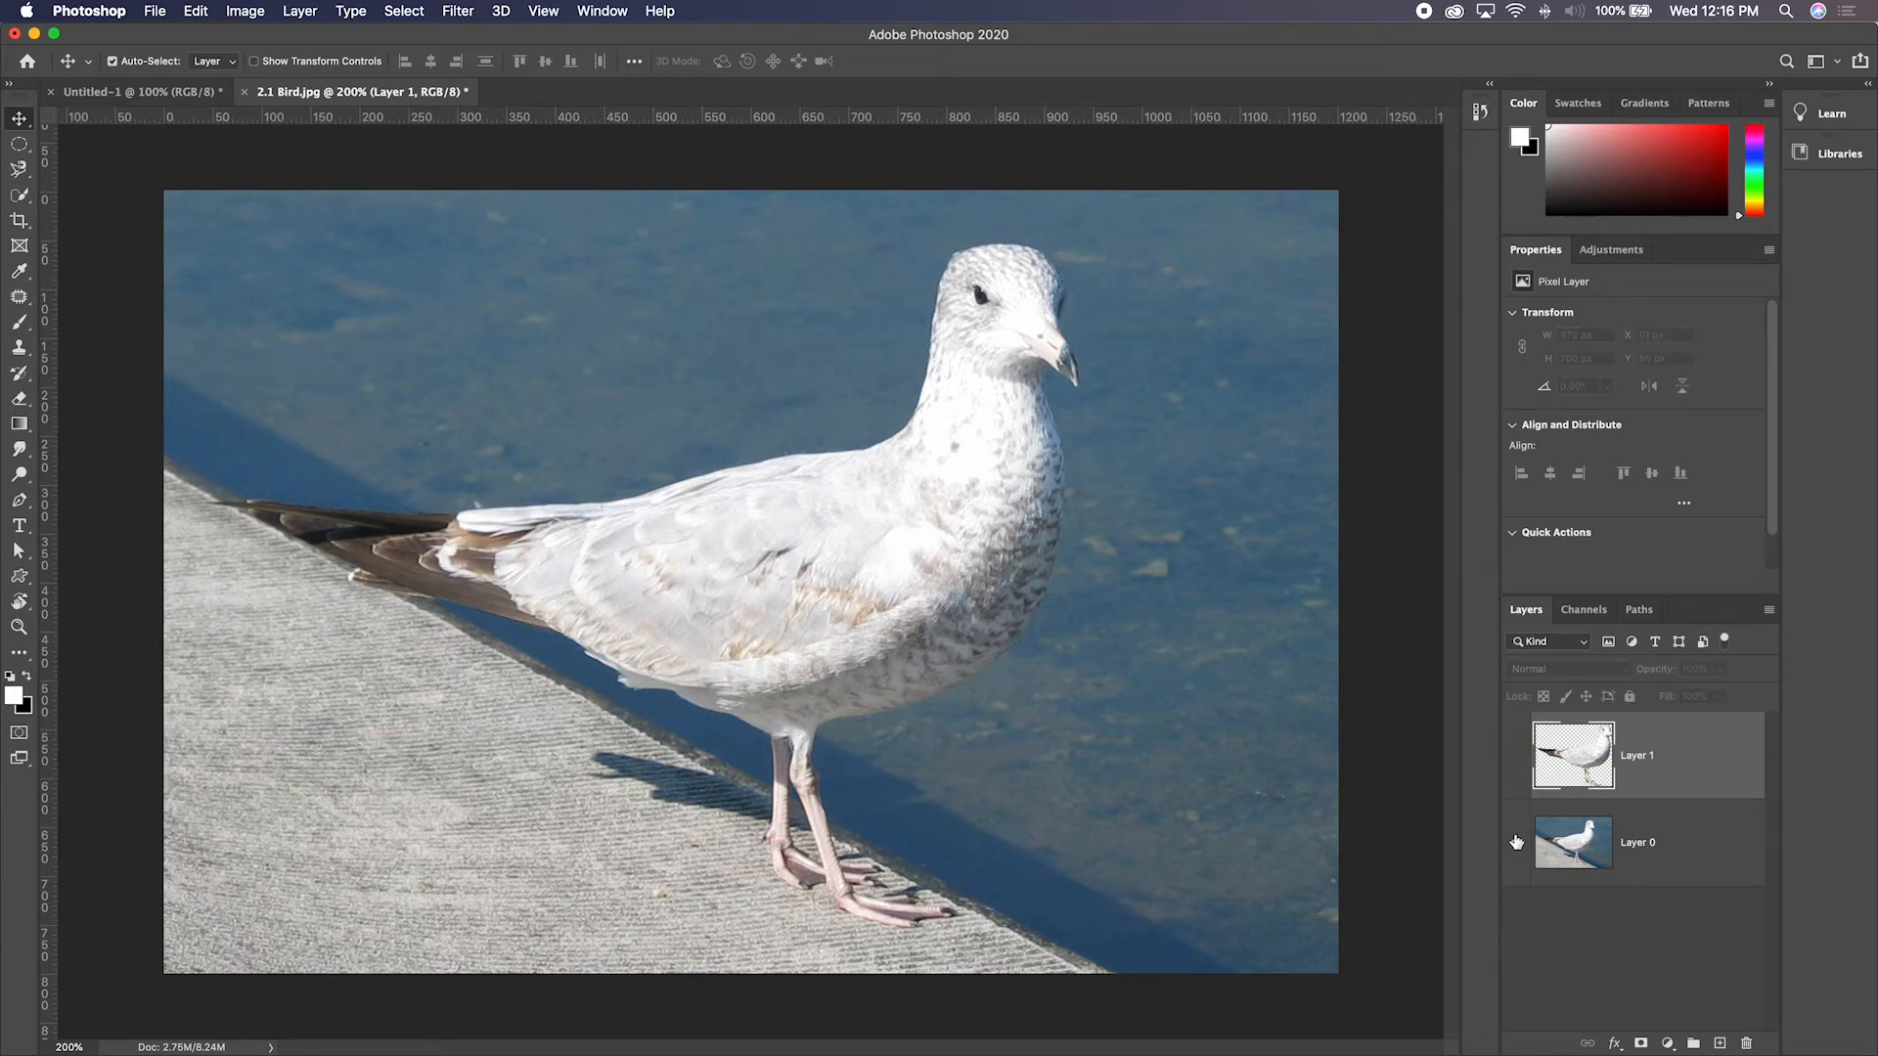
left_click(1516, 845)
left_click(1516, 846)
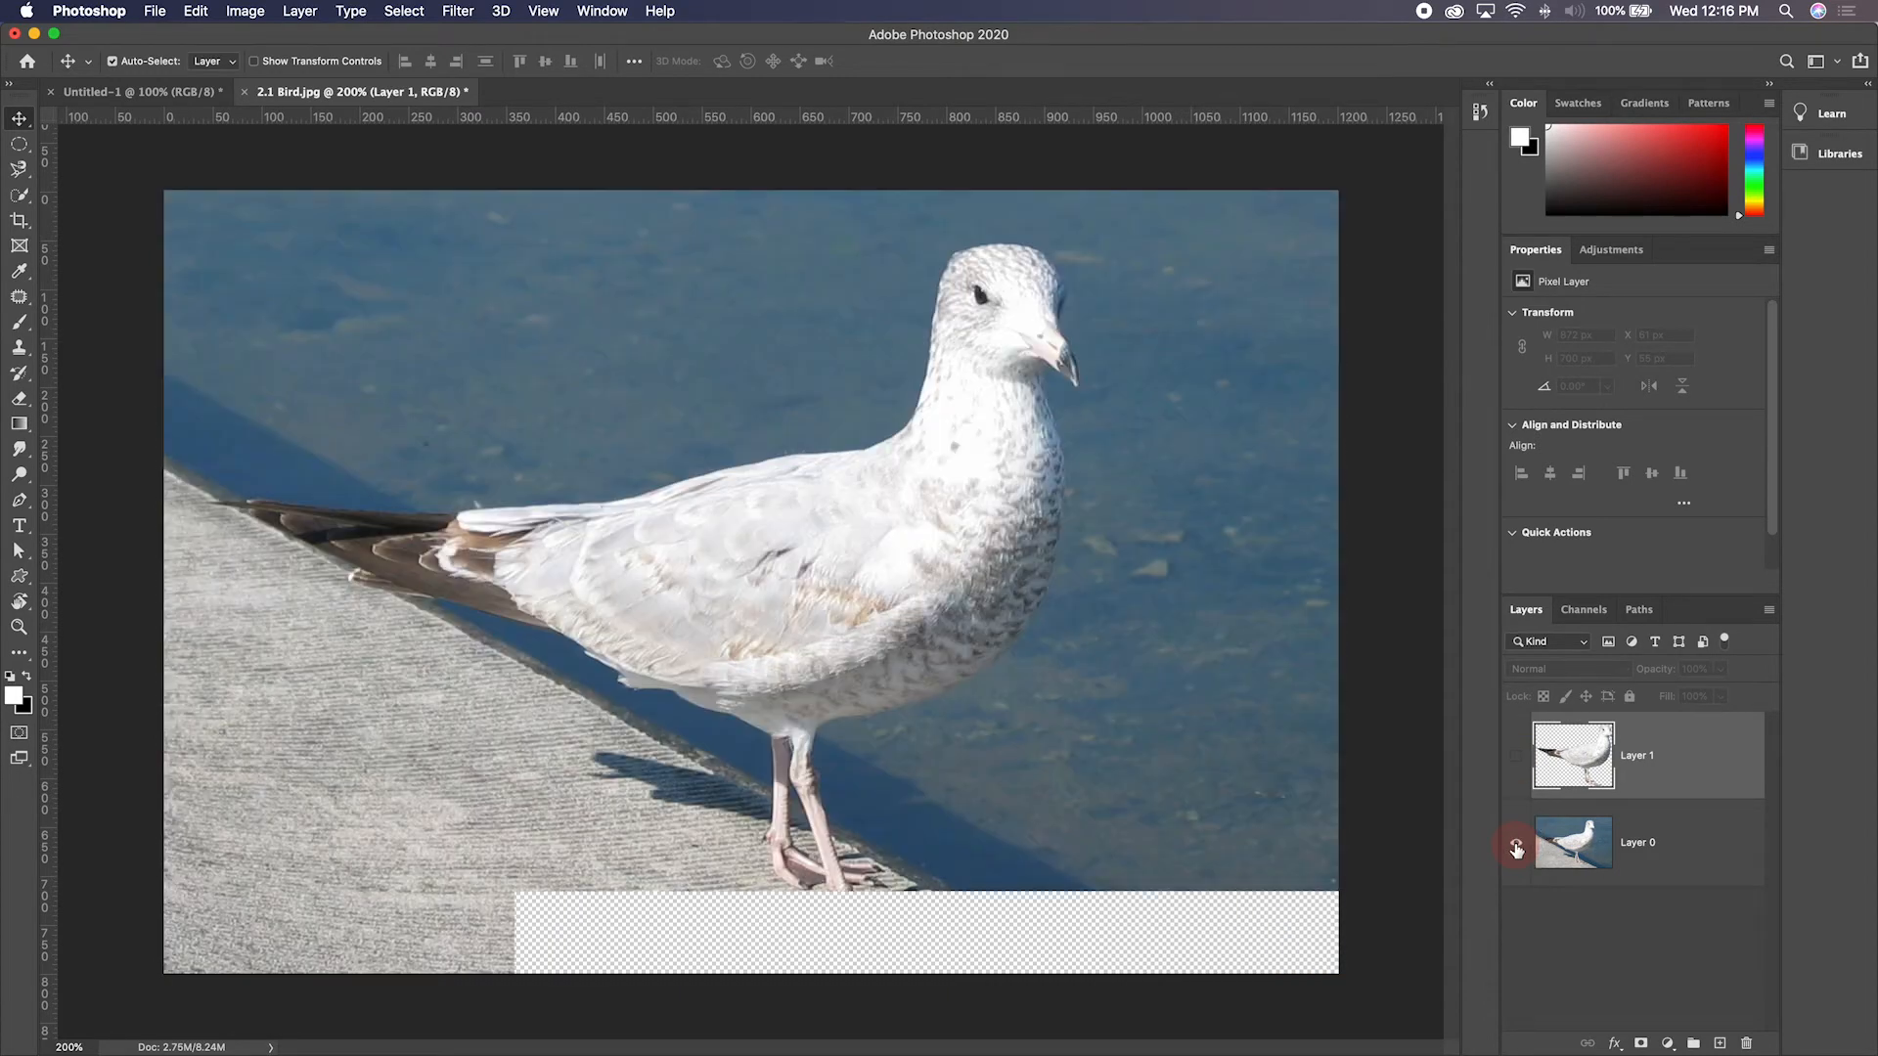
left_click(1515, 847)
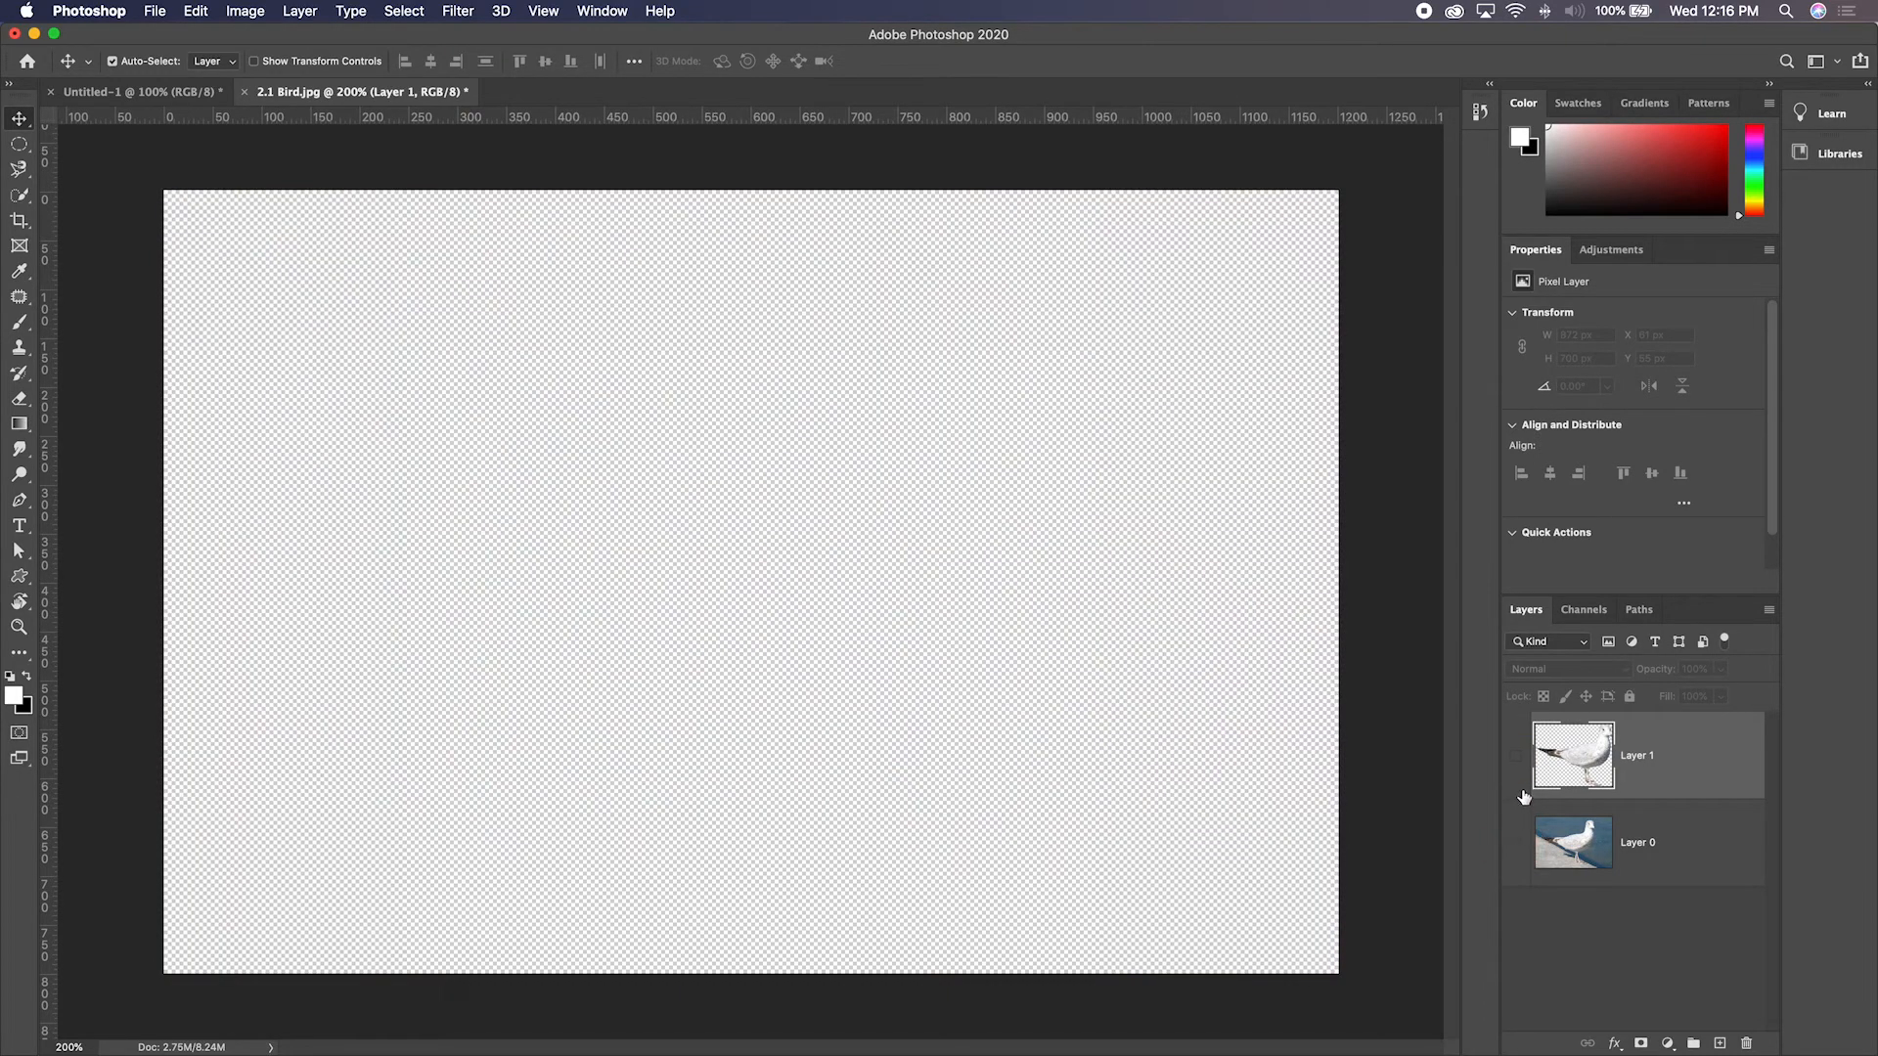
left_click(1516, 759)
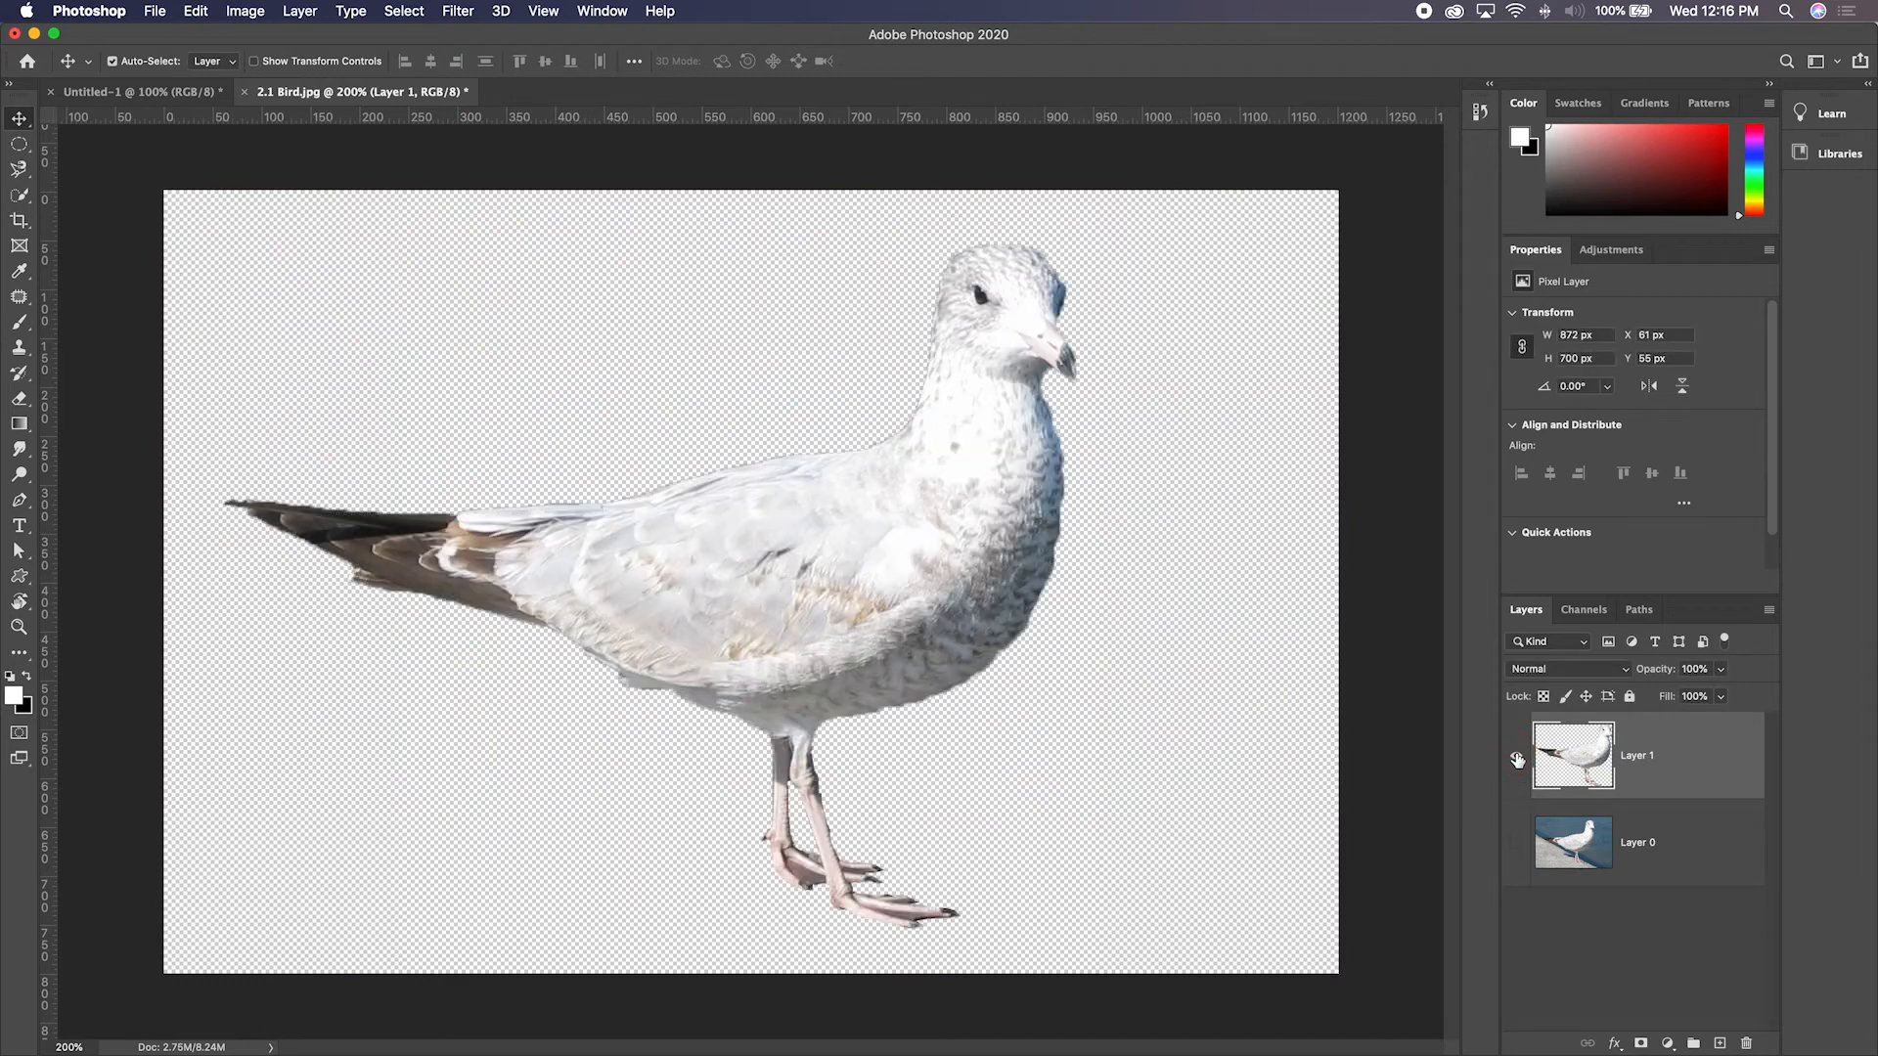
left_click(1517, 760)
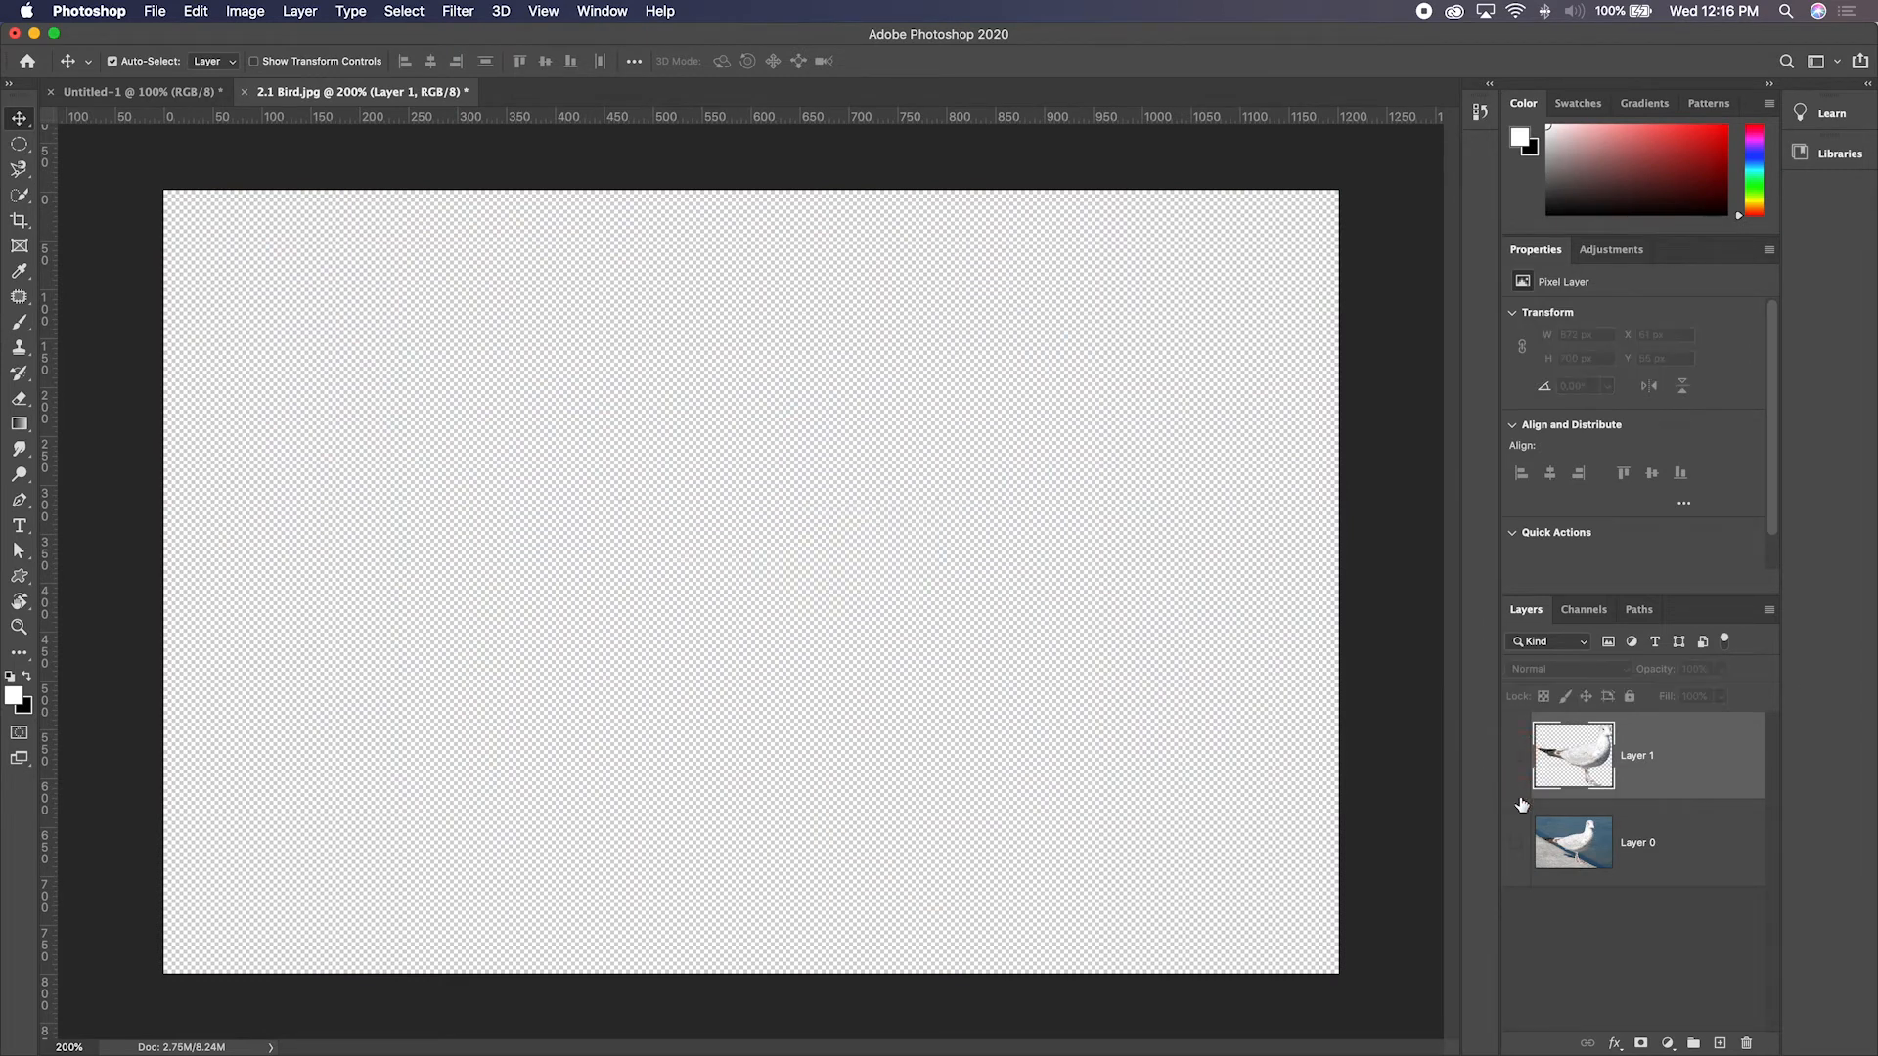
left_click(1518, 847)
left_click(1517, 758)
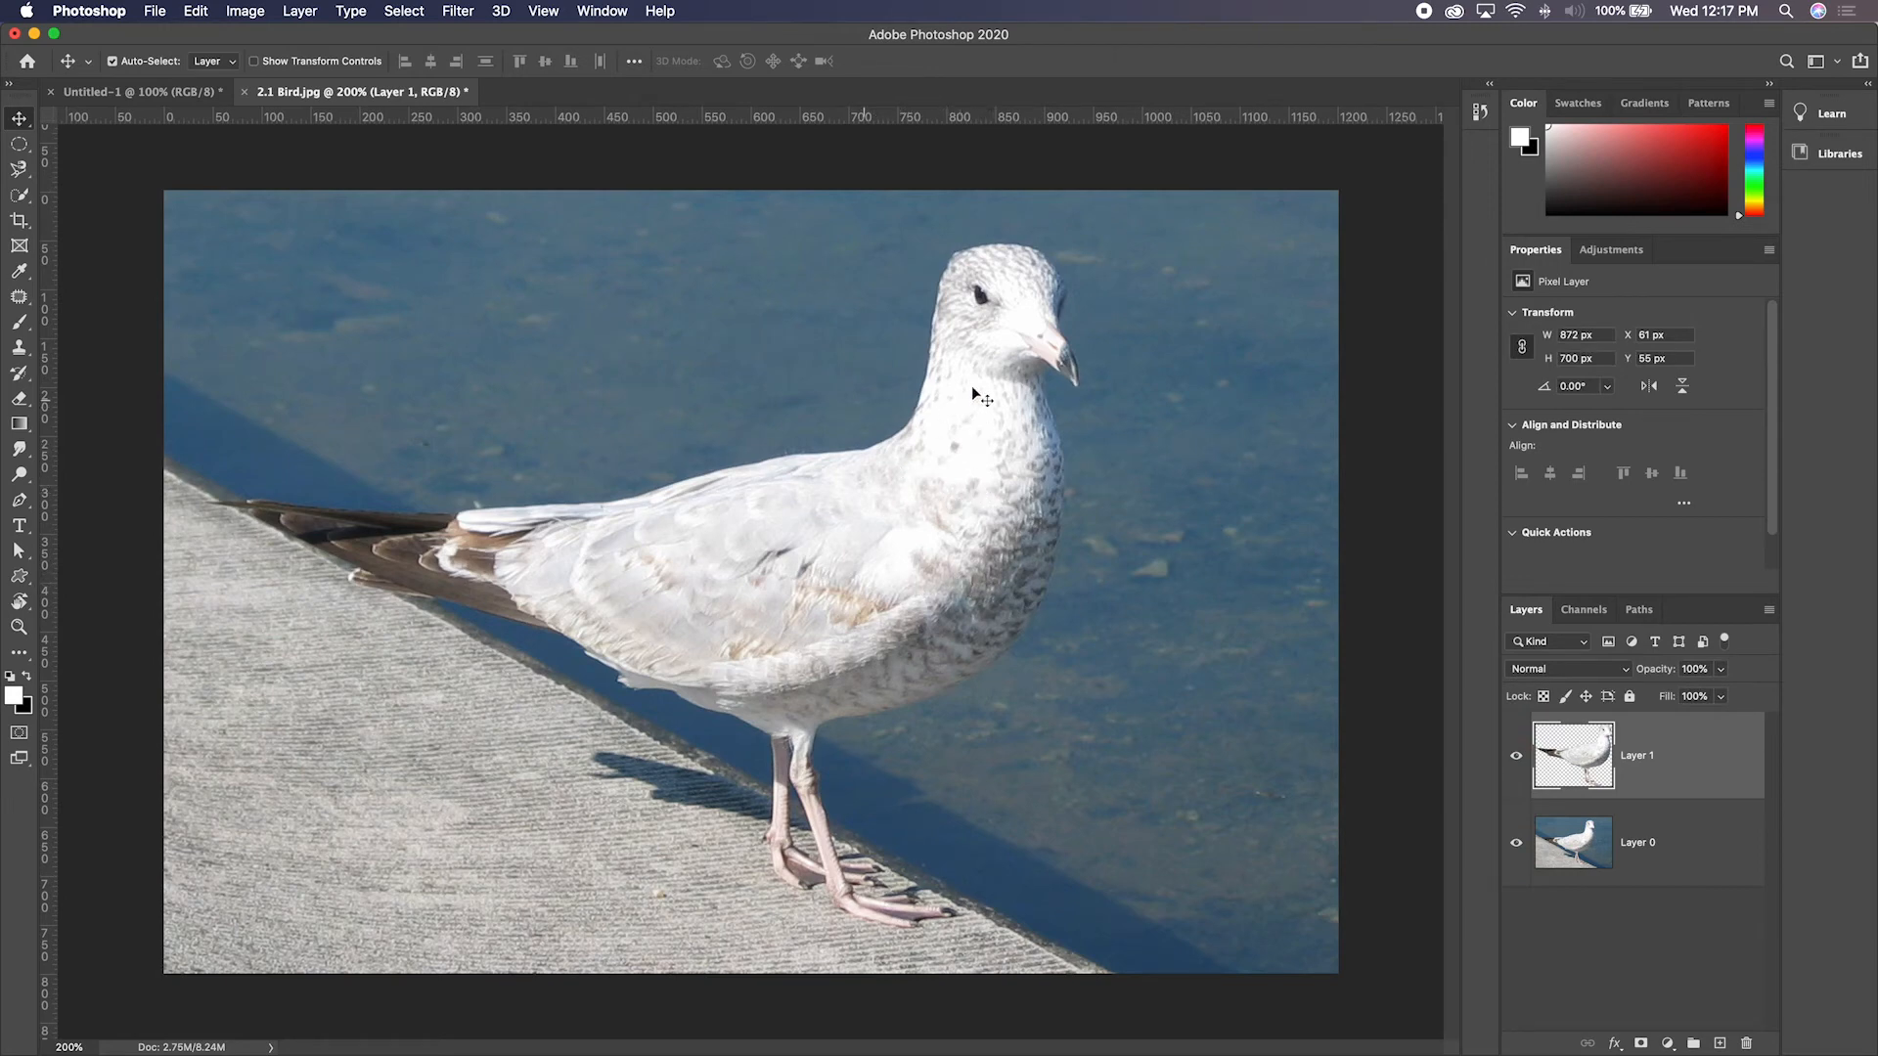
Try moving the copied bird on Layer 1 to about X -272, Y -12 px, and undo the move
left_click_drag(934, 468, 818, 508)
left_click_drag(711, 500, 646, 507)
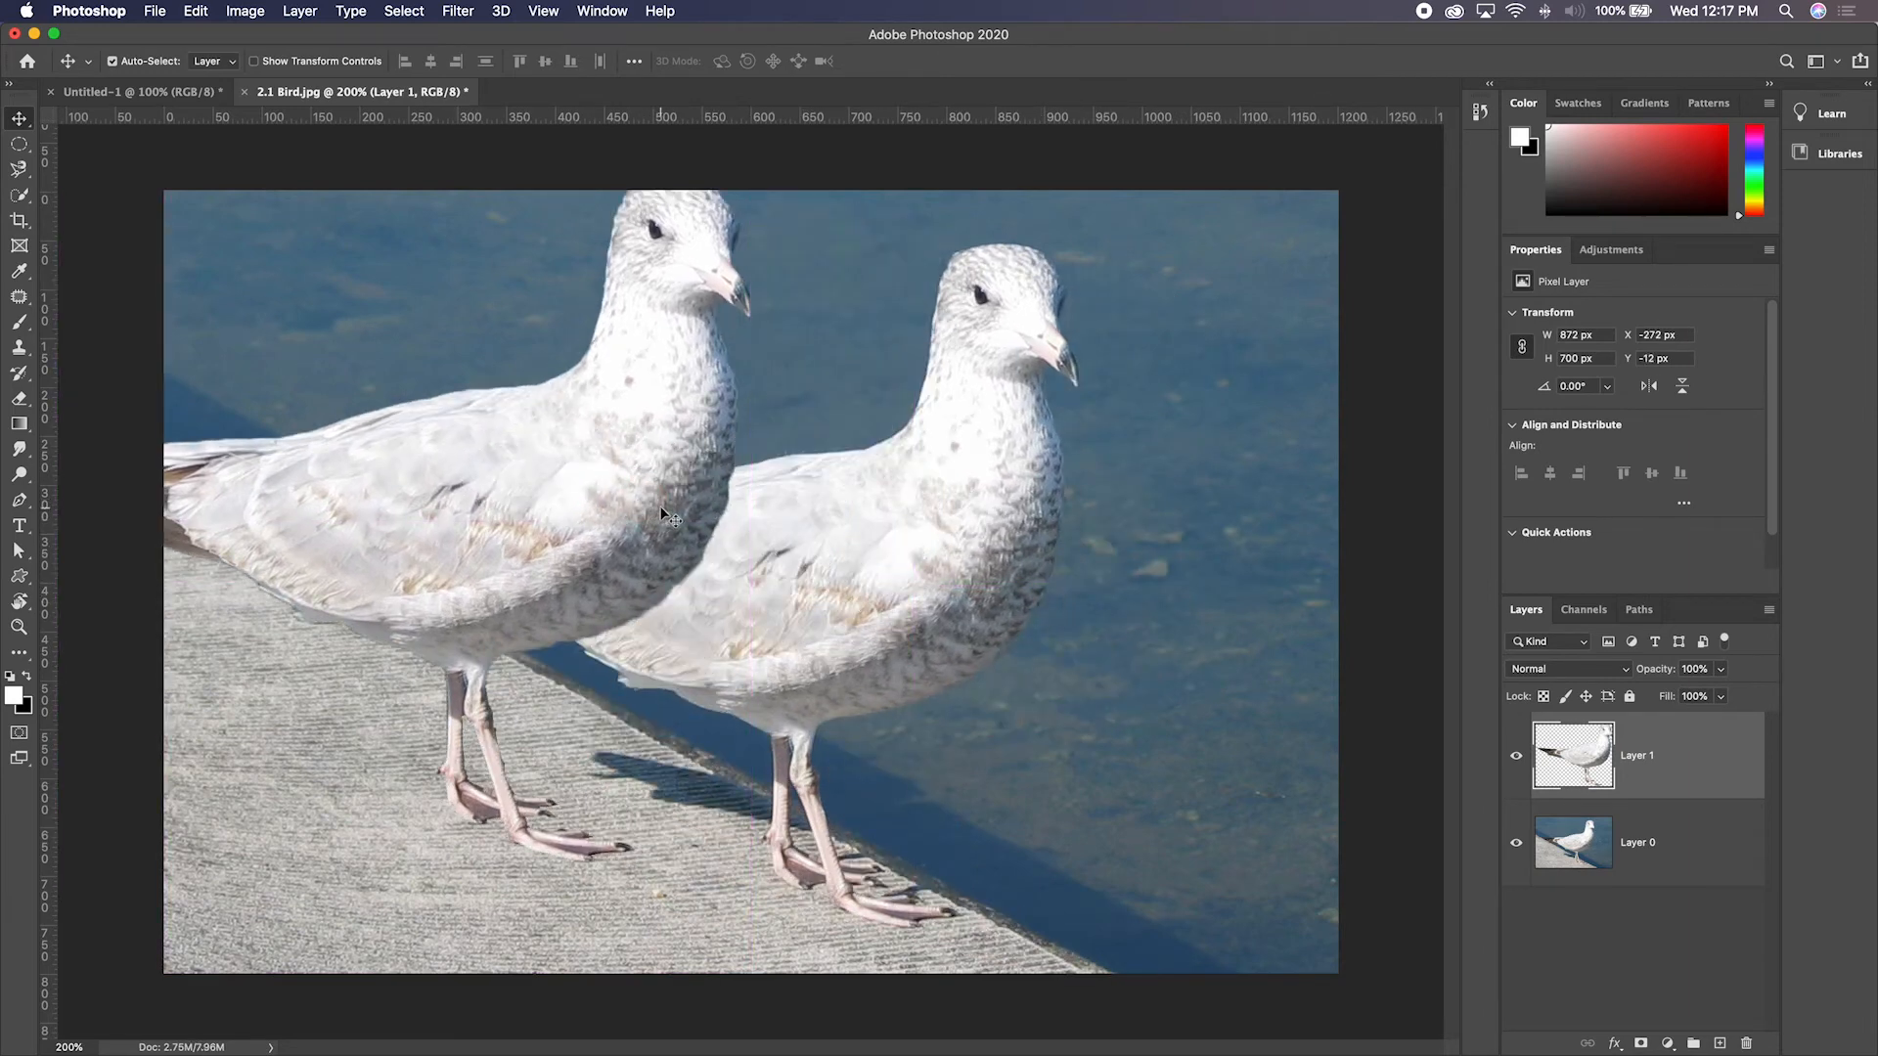
key("super+z")
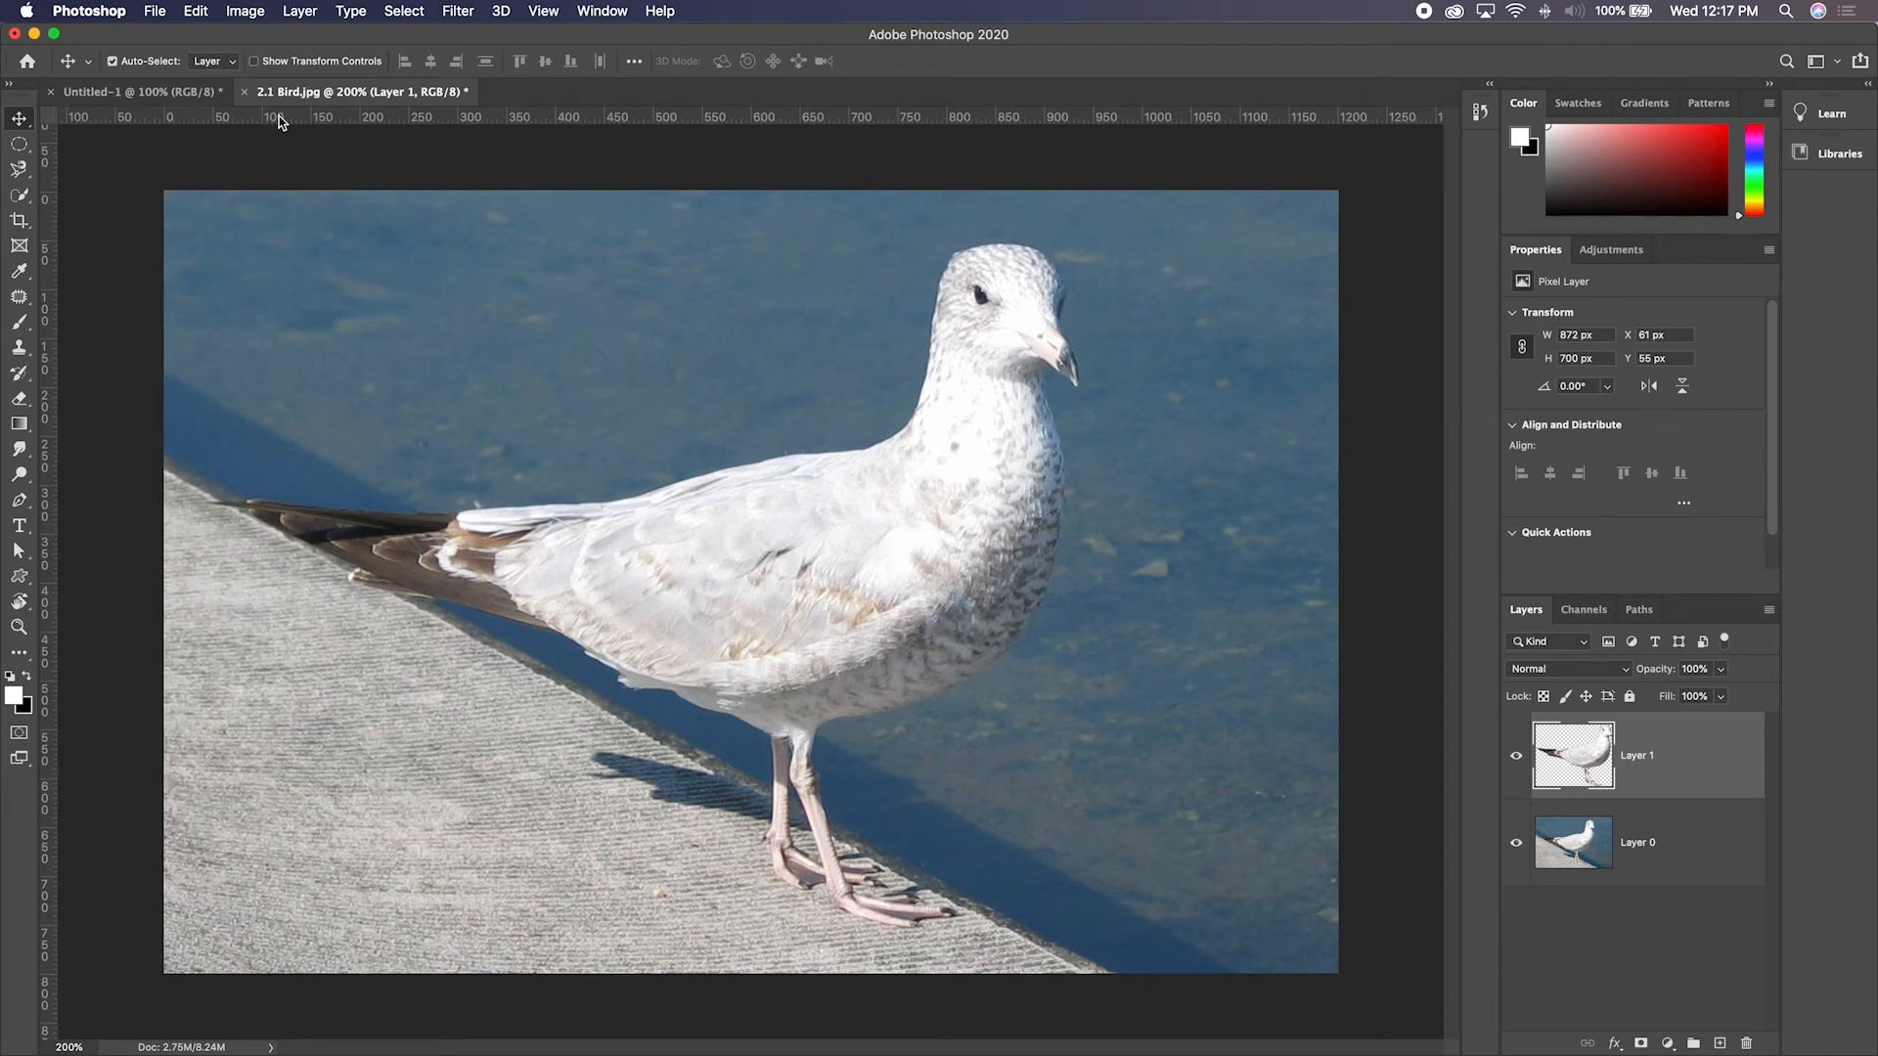
Switch to Finder and open 2.2 Bird On Beach.jpg from the photoshop 1 folder in Photoshop
left_click(33, 35)
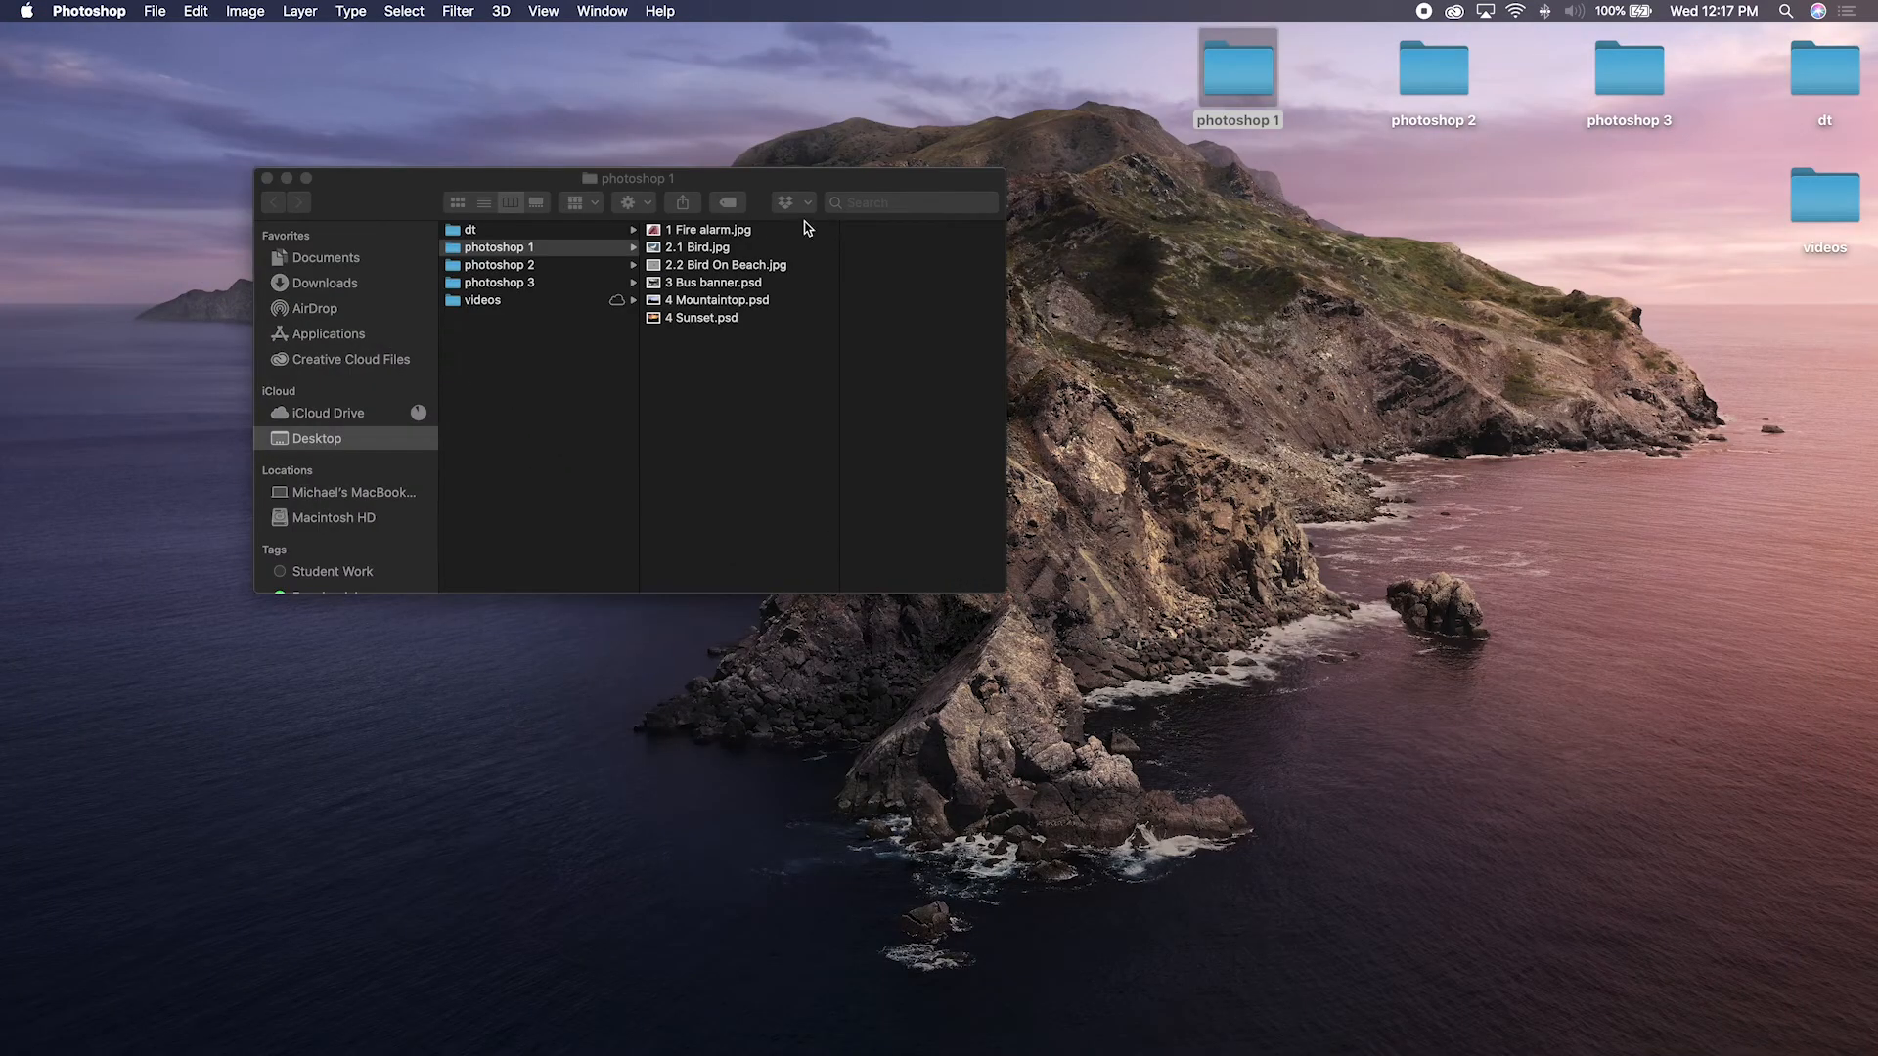
left_click(753, 188)
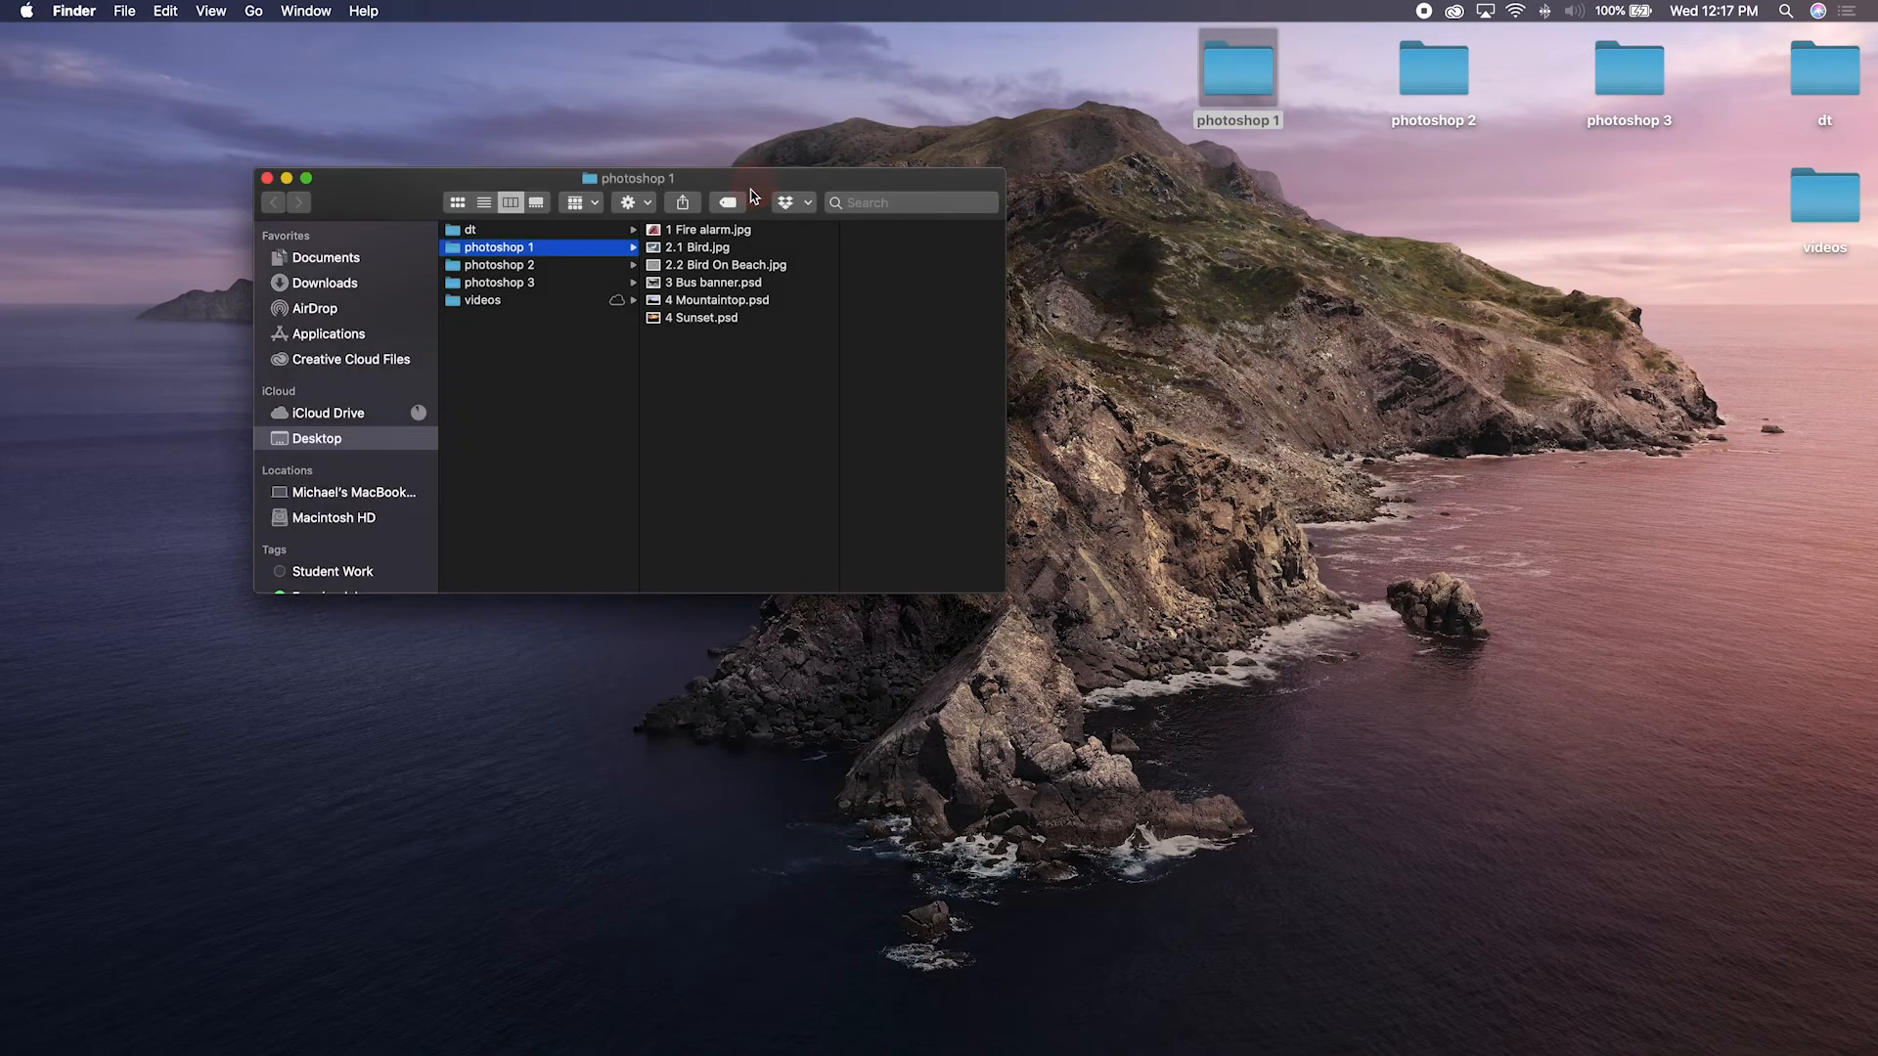
left_click(701, 265)
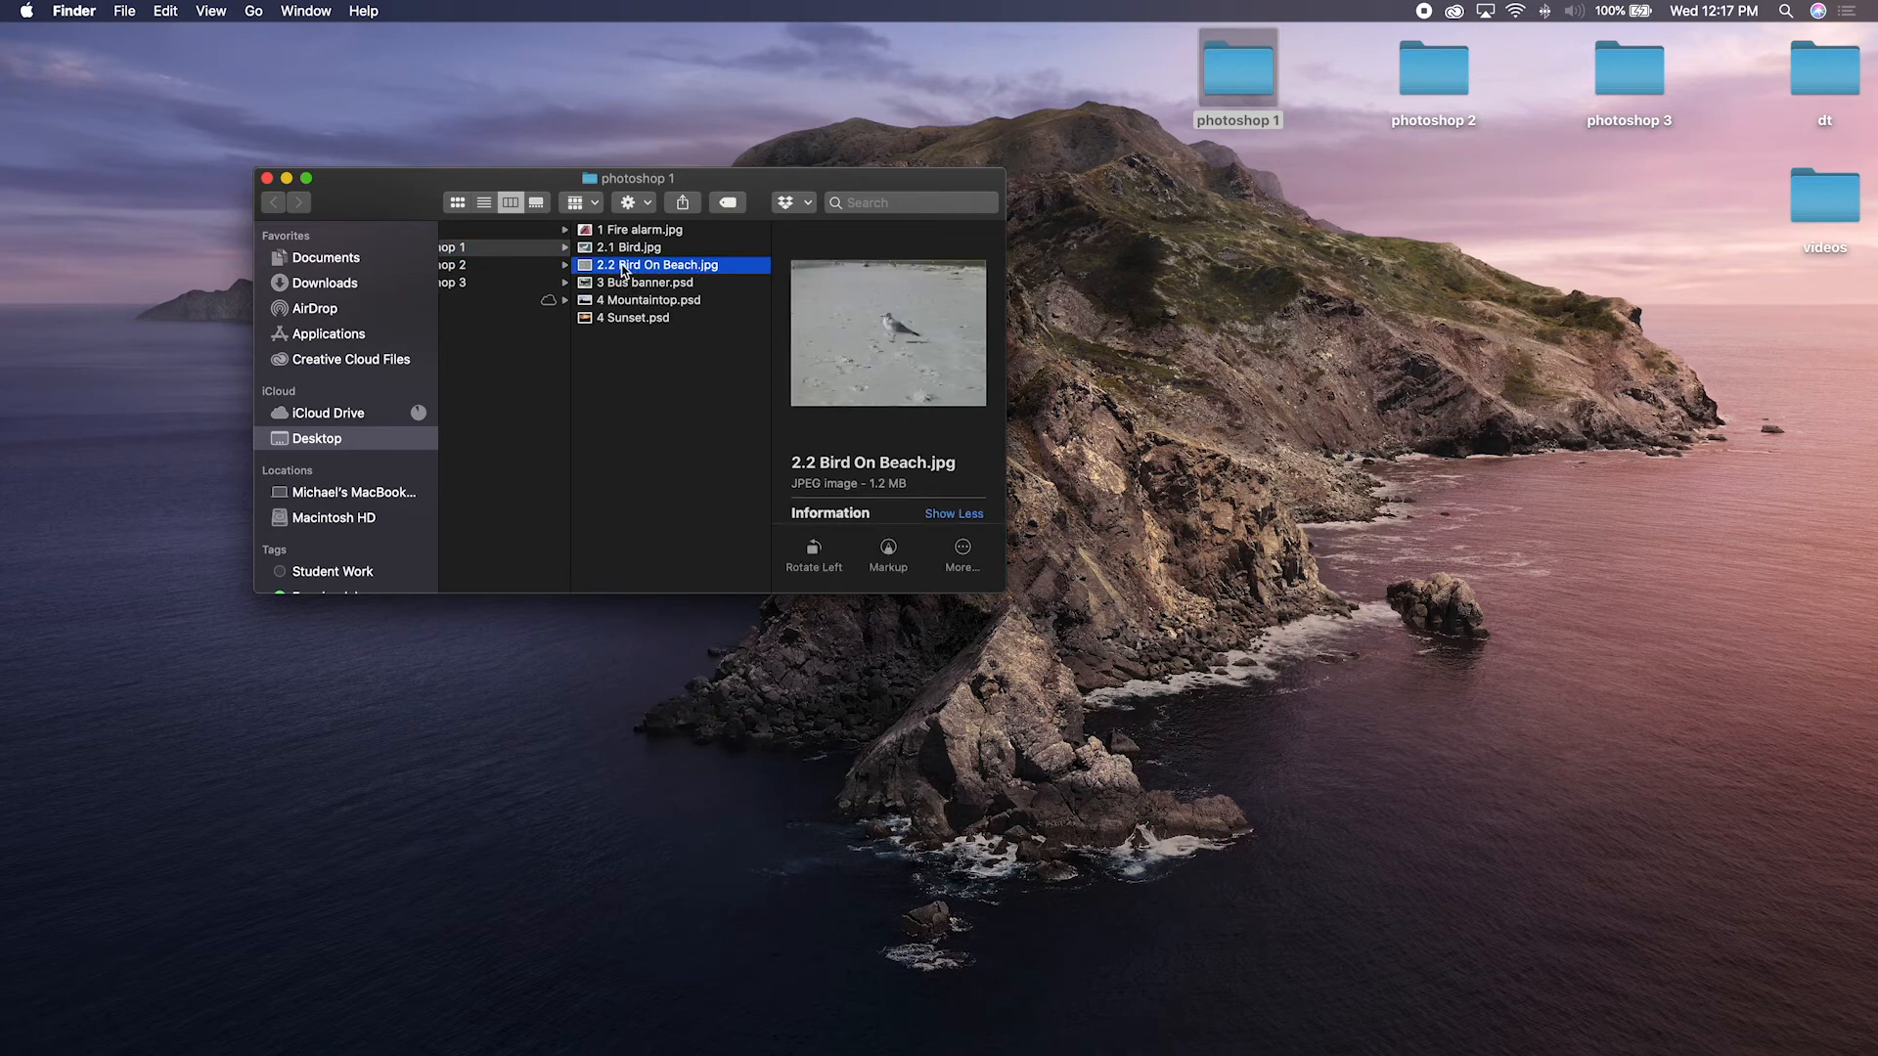
left_click_drag(623, 270, 1039, 1043)
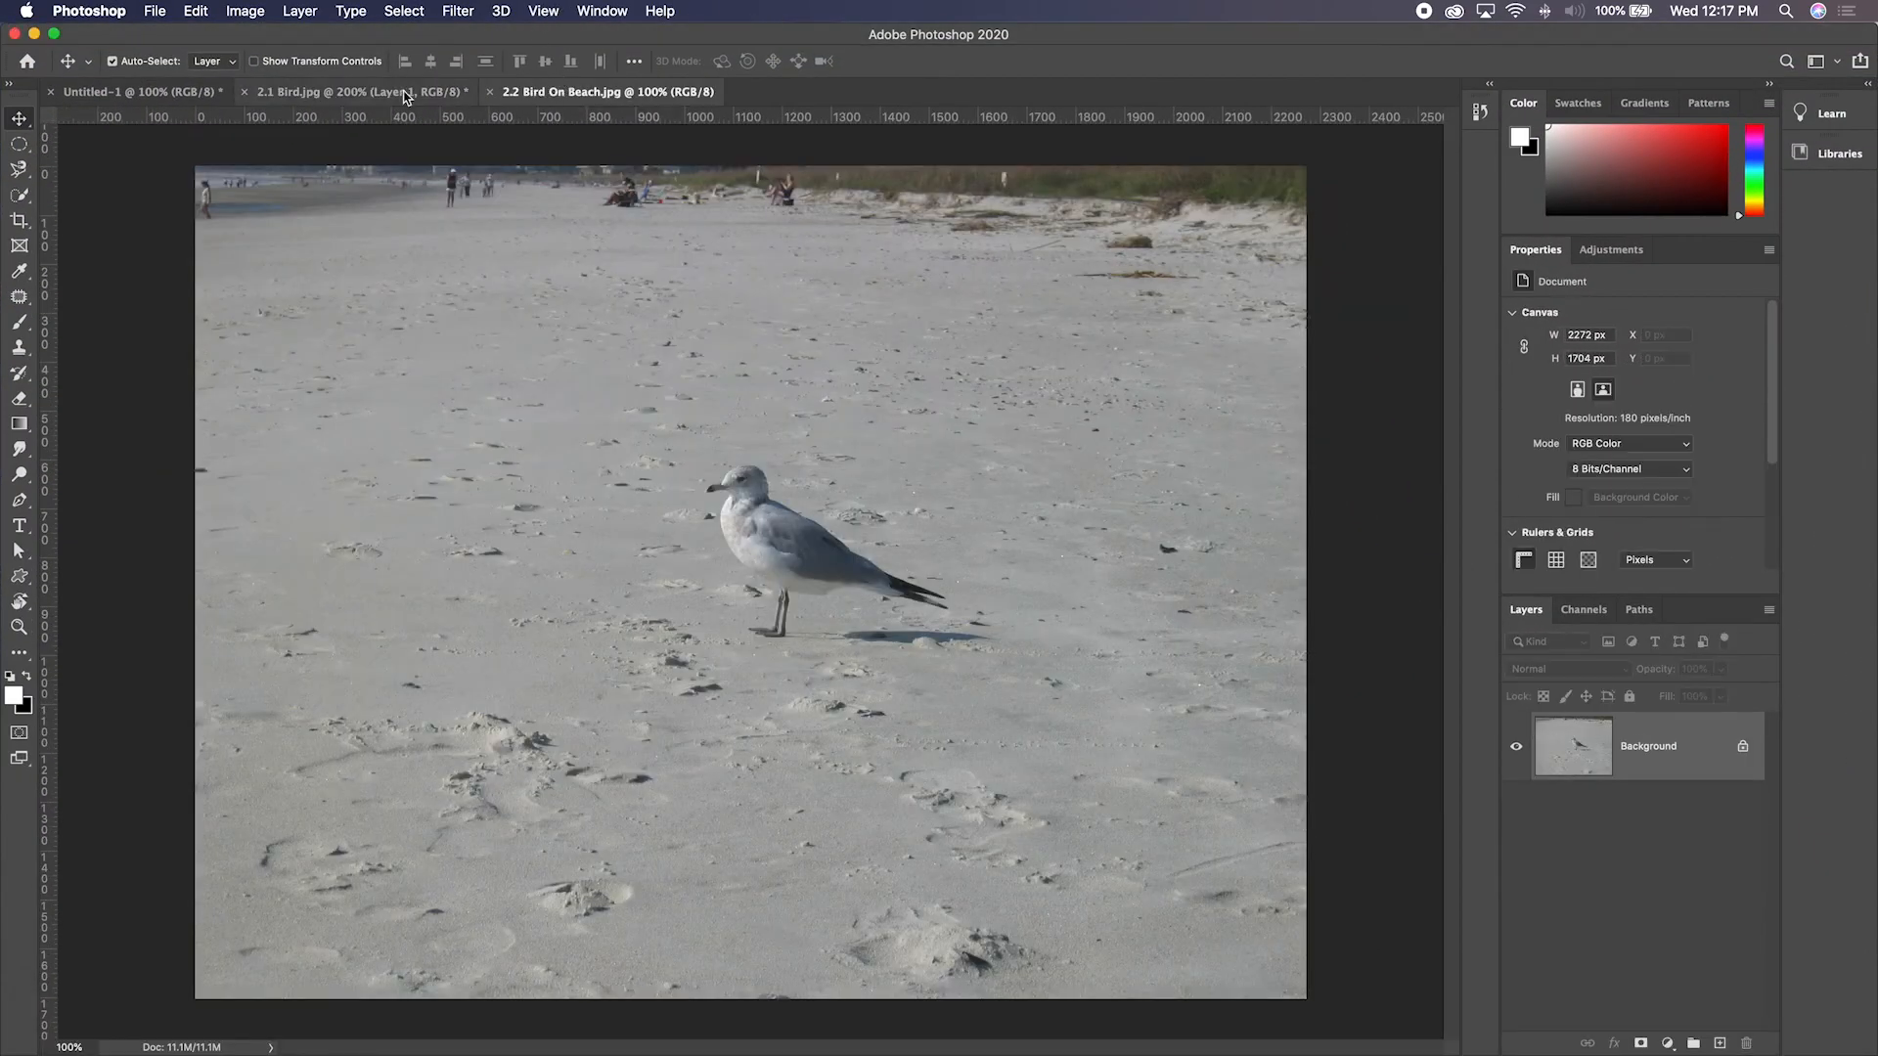
Look through the open documents and close the blank Untitled-1 document
left_click(398, 95)
left_click(548, 92)
left_click(383, 98)
left_click(166, 91)
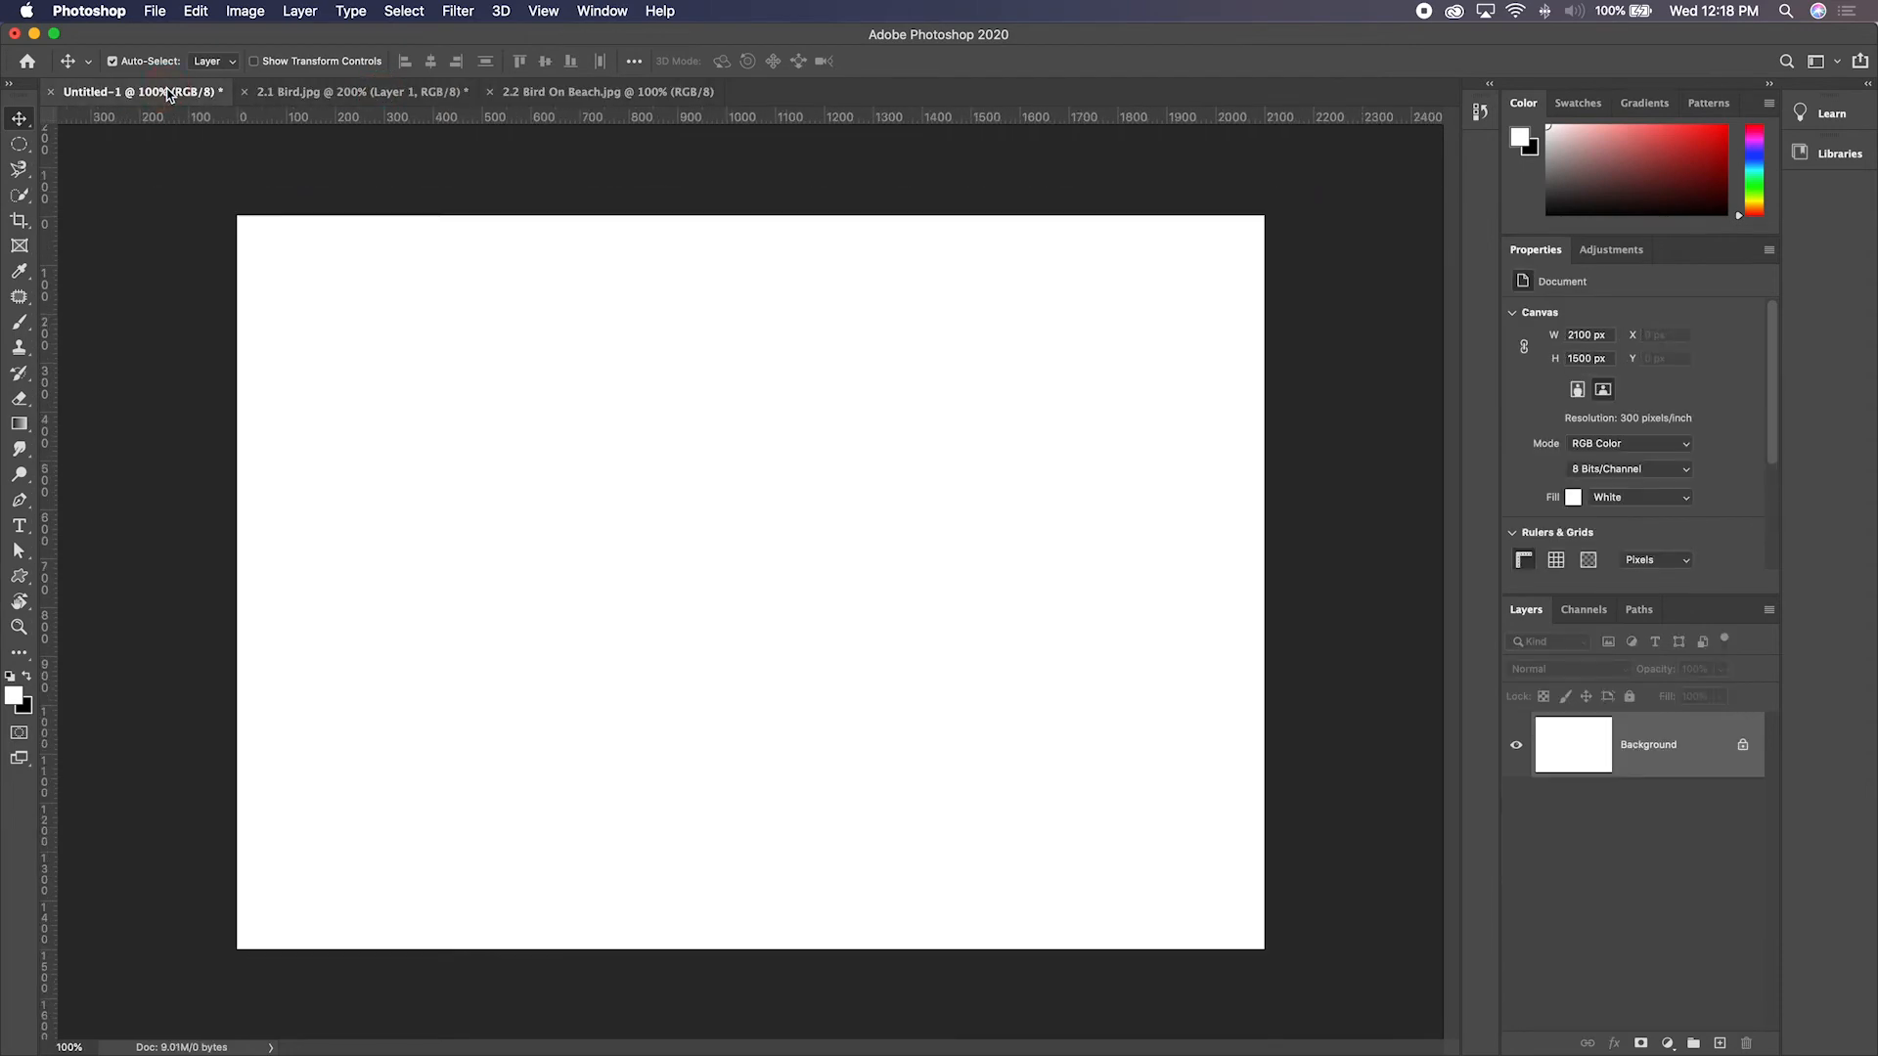
left_click(50, 91)
left_click(893, 365)
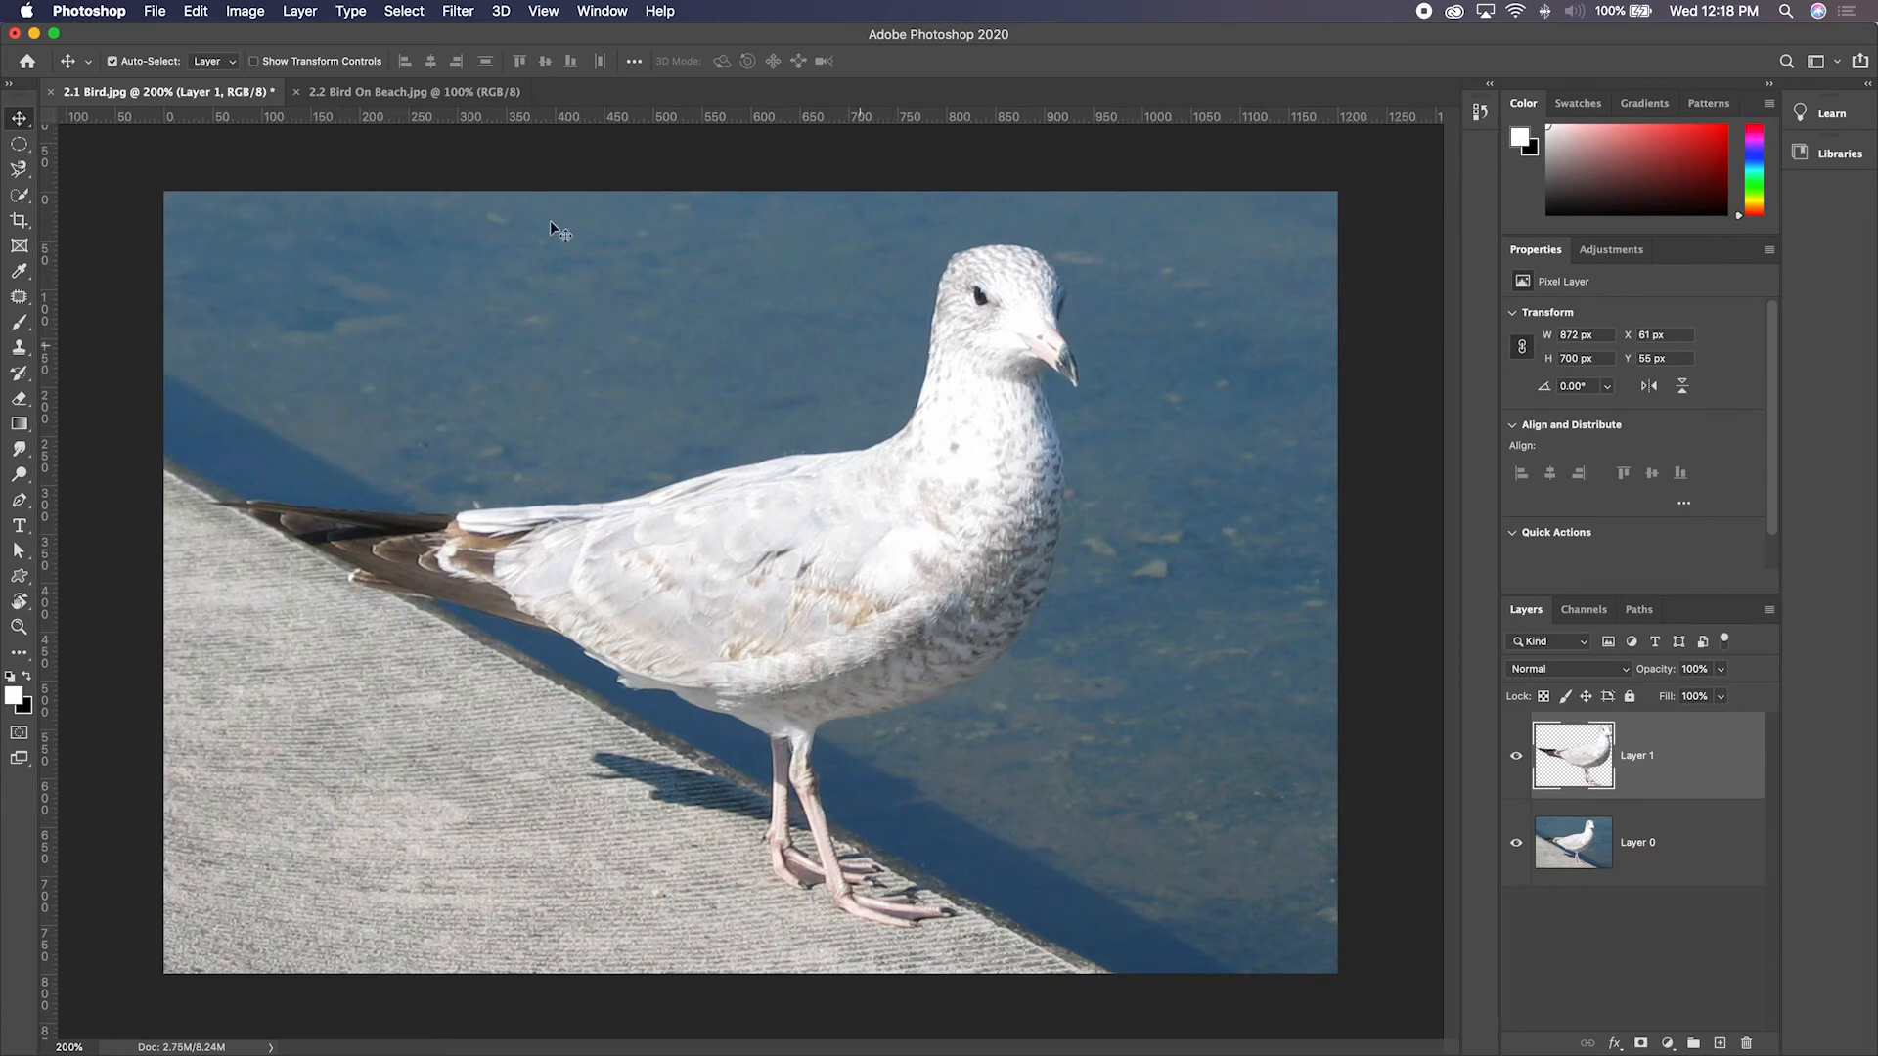
Copy the cut-out bird on Layer 1 of 2.1 Bird.jpg into the 2.2 Bird On Beach.jpg document
left_click(362, 100)
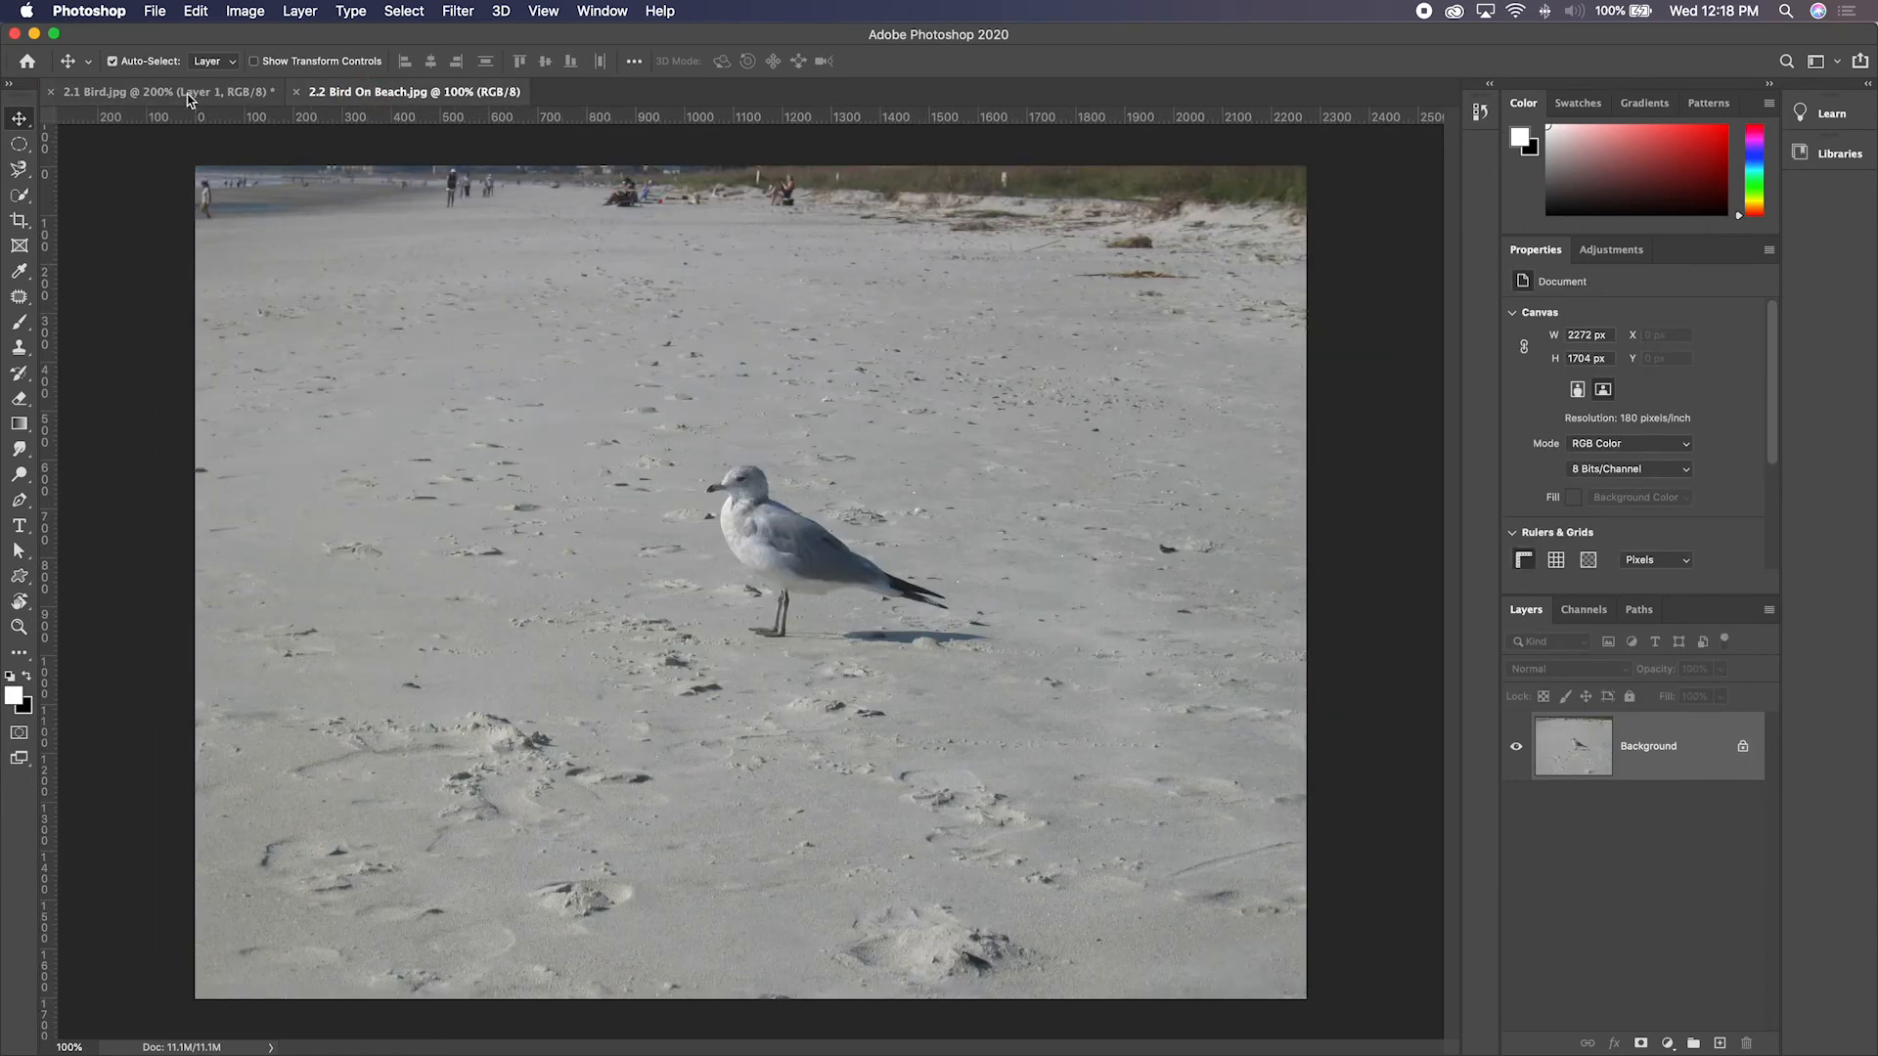
left_click(186, 99)
left_click(354, 101)
left_click(172, 94)
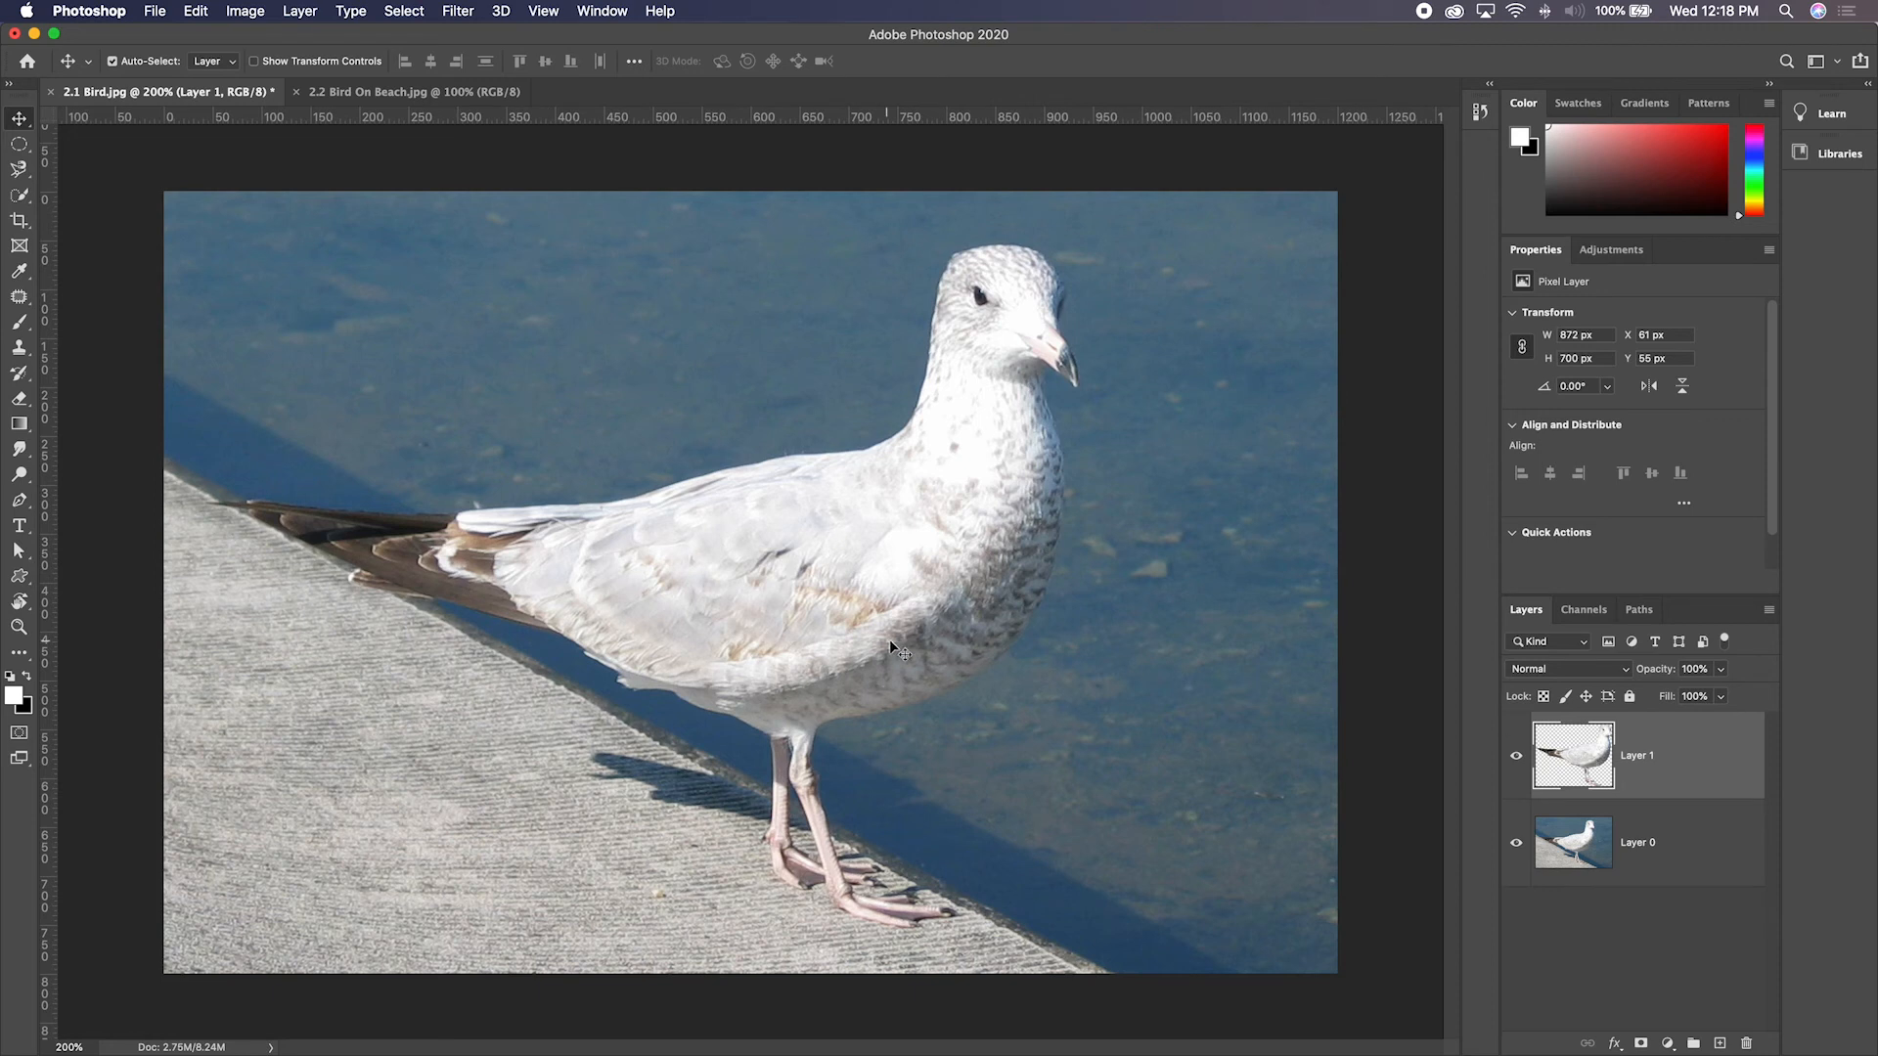
left_click(1581, 747)
left_click_drag(1581, 746, 402, 95)
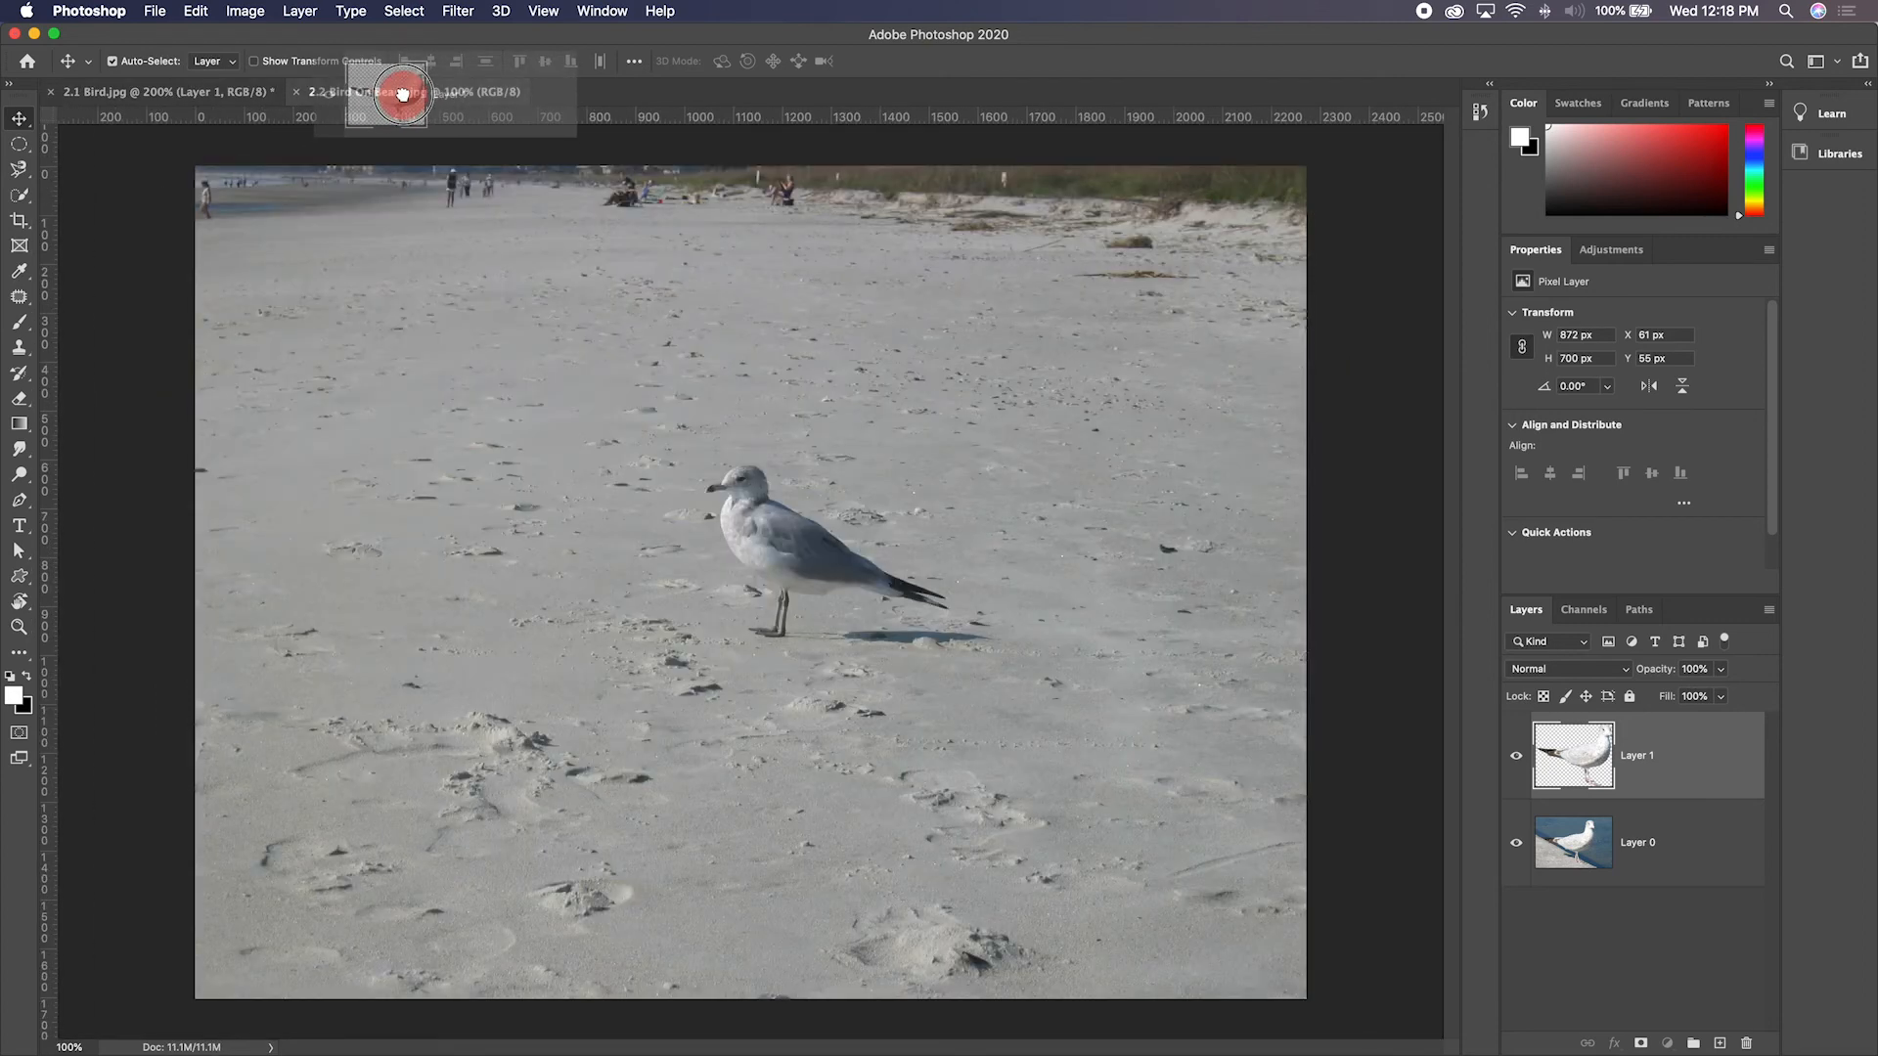
left_click_drag(402, 95, 471, 599)
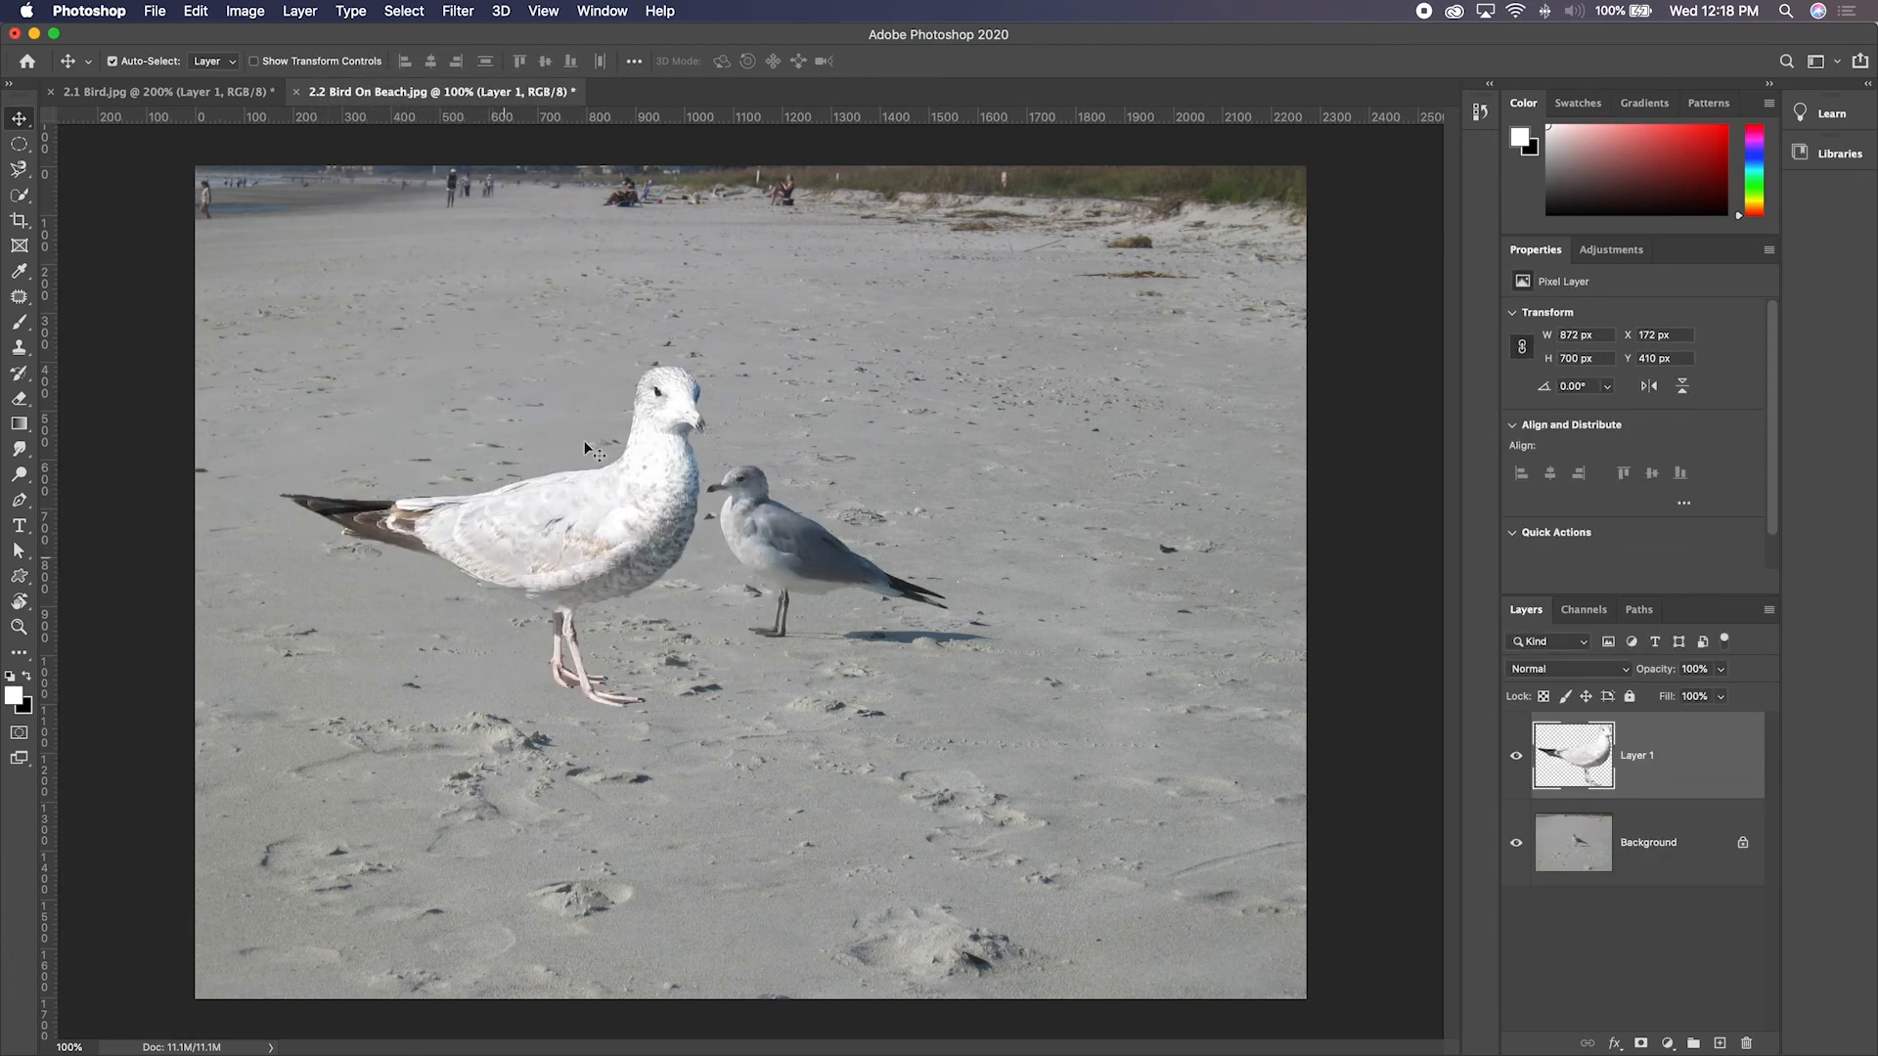
Check the pasted bird layer's visibility and place the bird in the beach's foreground at about X 112, Y 763 px
left_click_drag(655, 536, 630, 679)
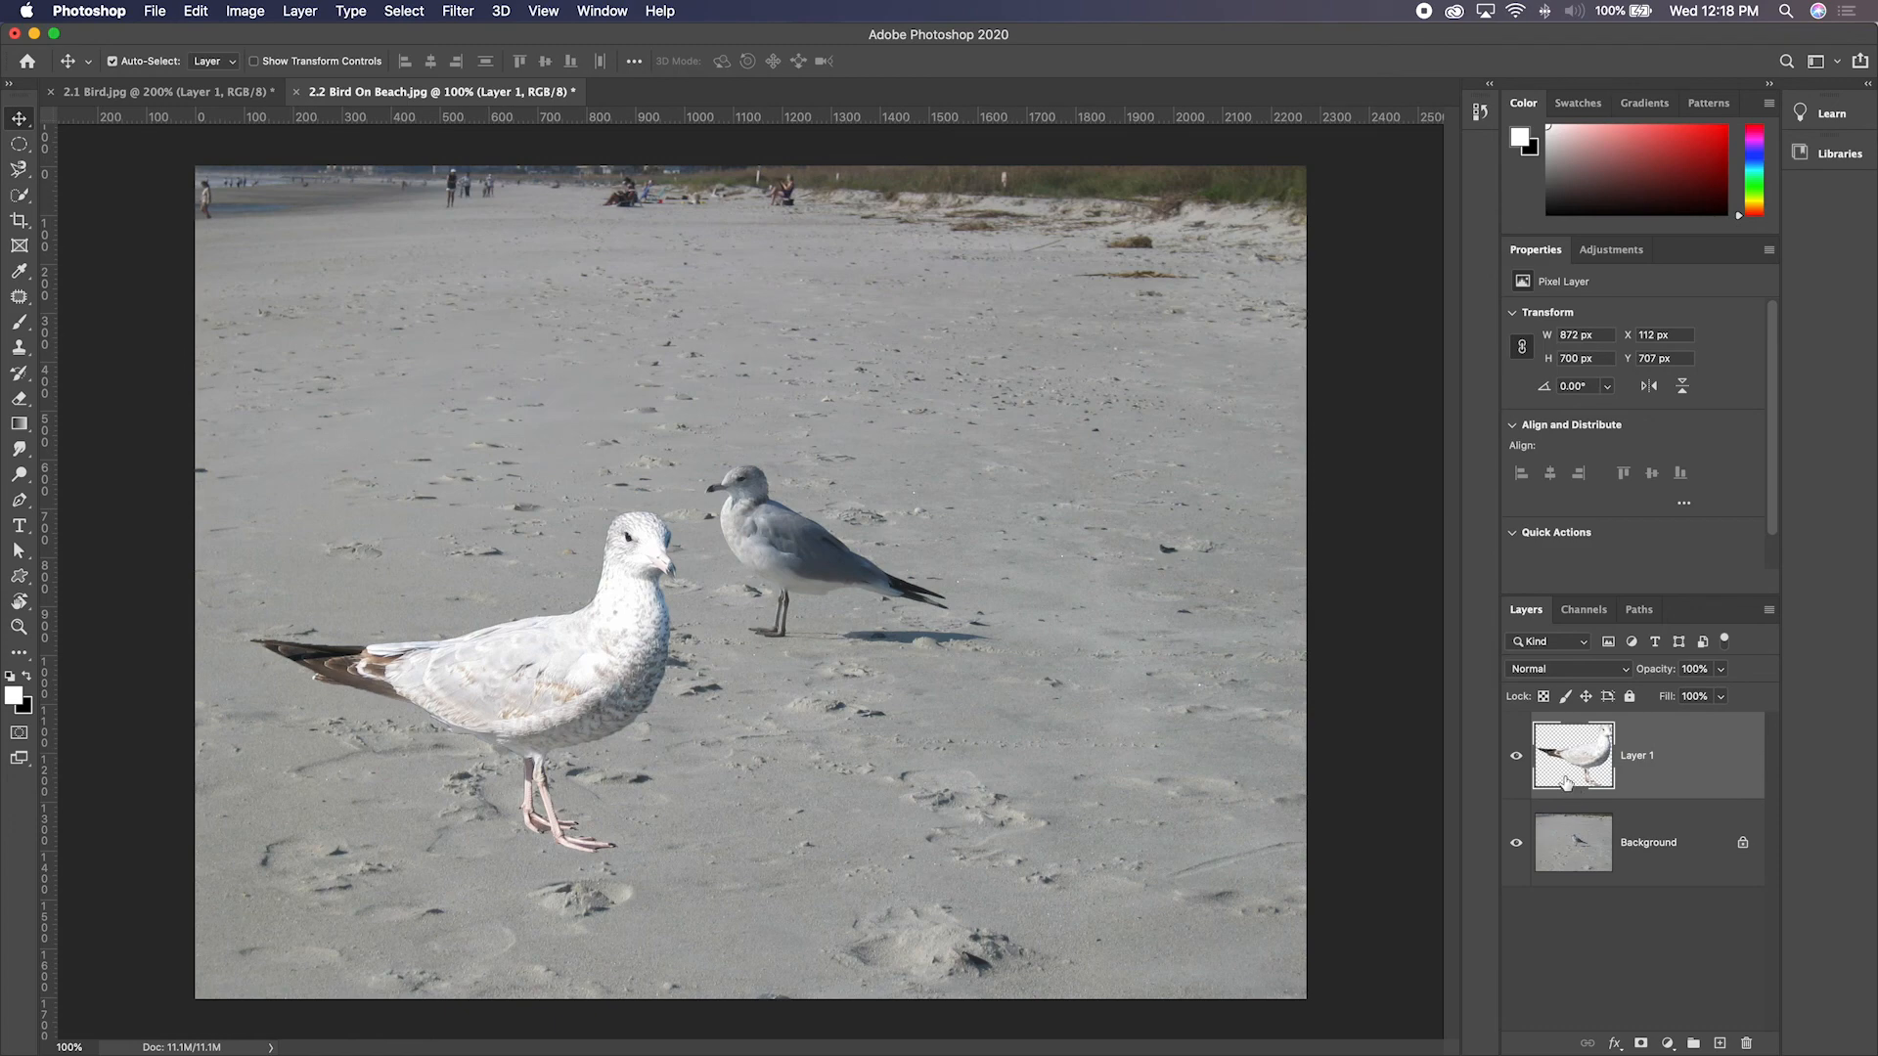
left_click(1515, 756)
left_click(1515, 756)
left_click_drag(583, 681, 588, 733)
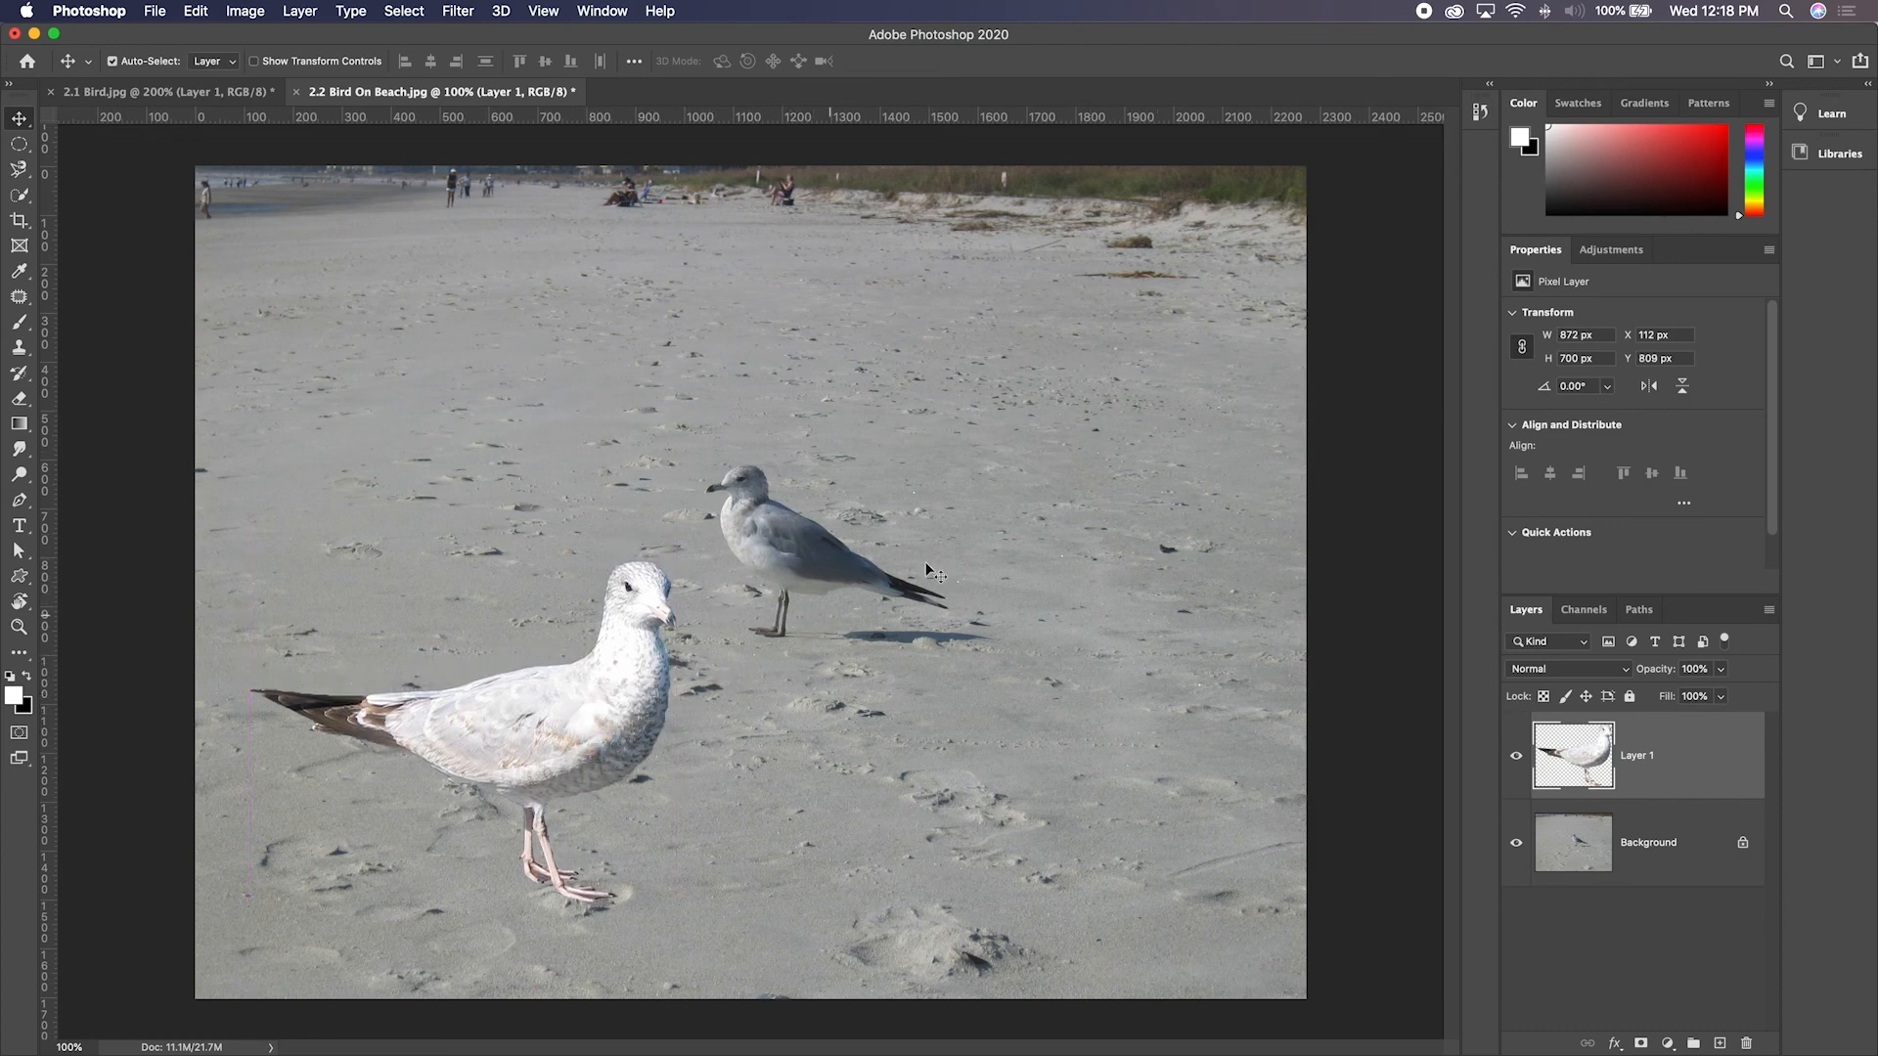
left_click_drag(587, 696, 808, 561)
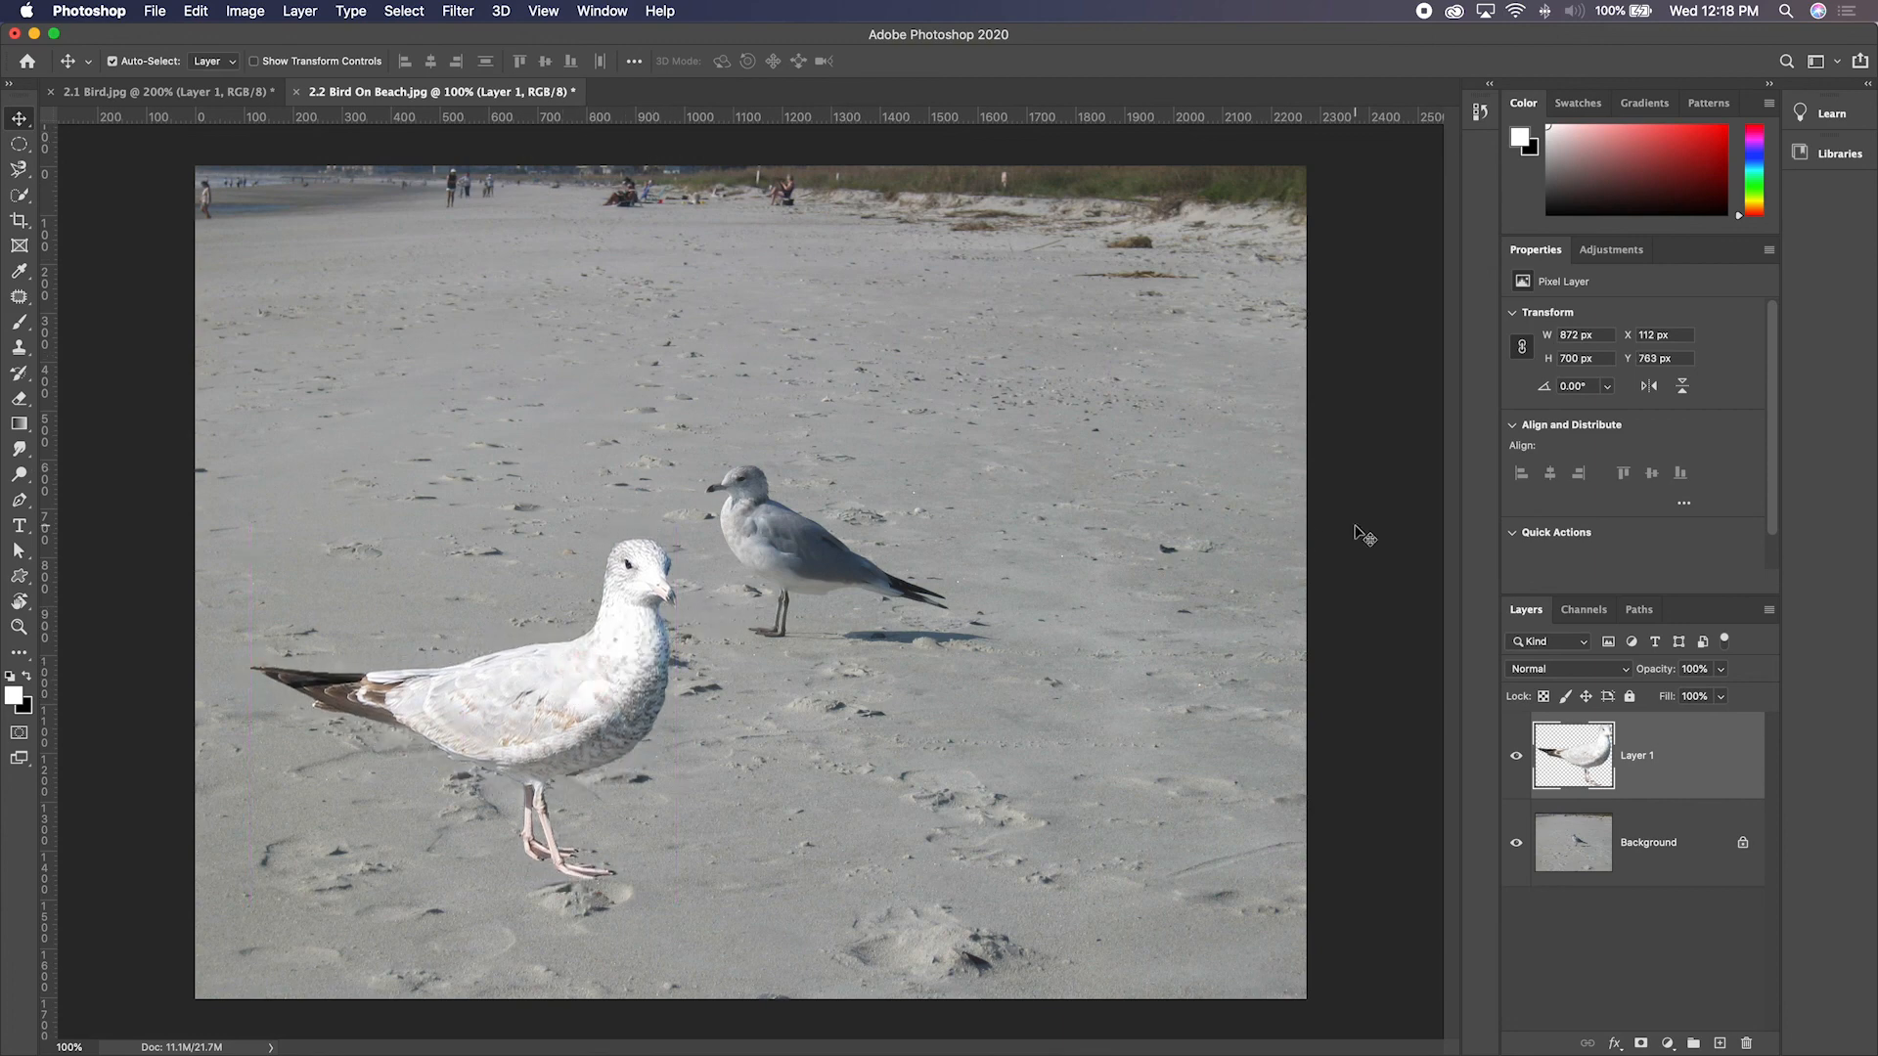
Undo the pasted bird's moves and its copying into the beach image
key("super")
key("super+z")
key("super+z")
key("super+z")
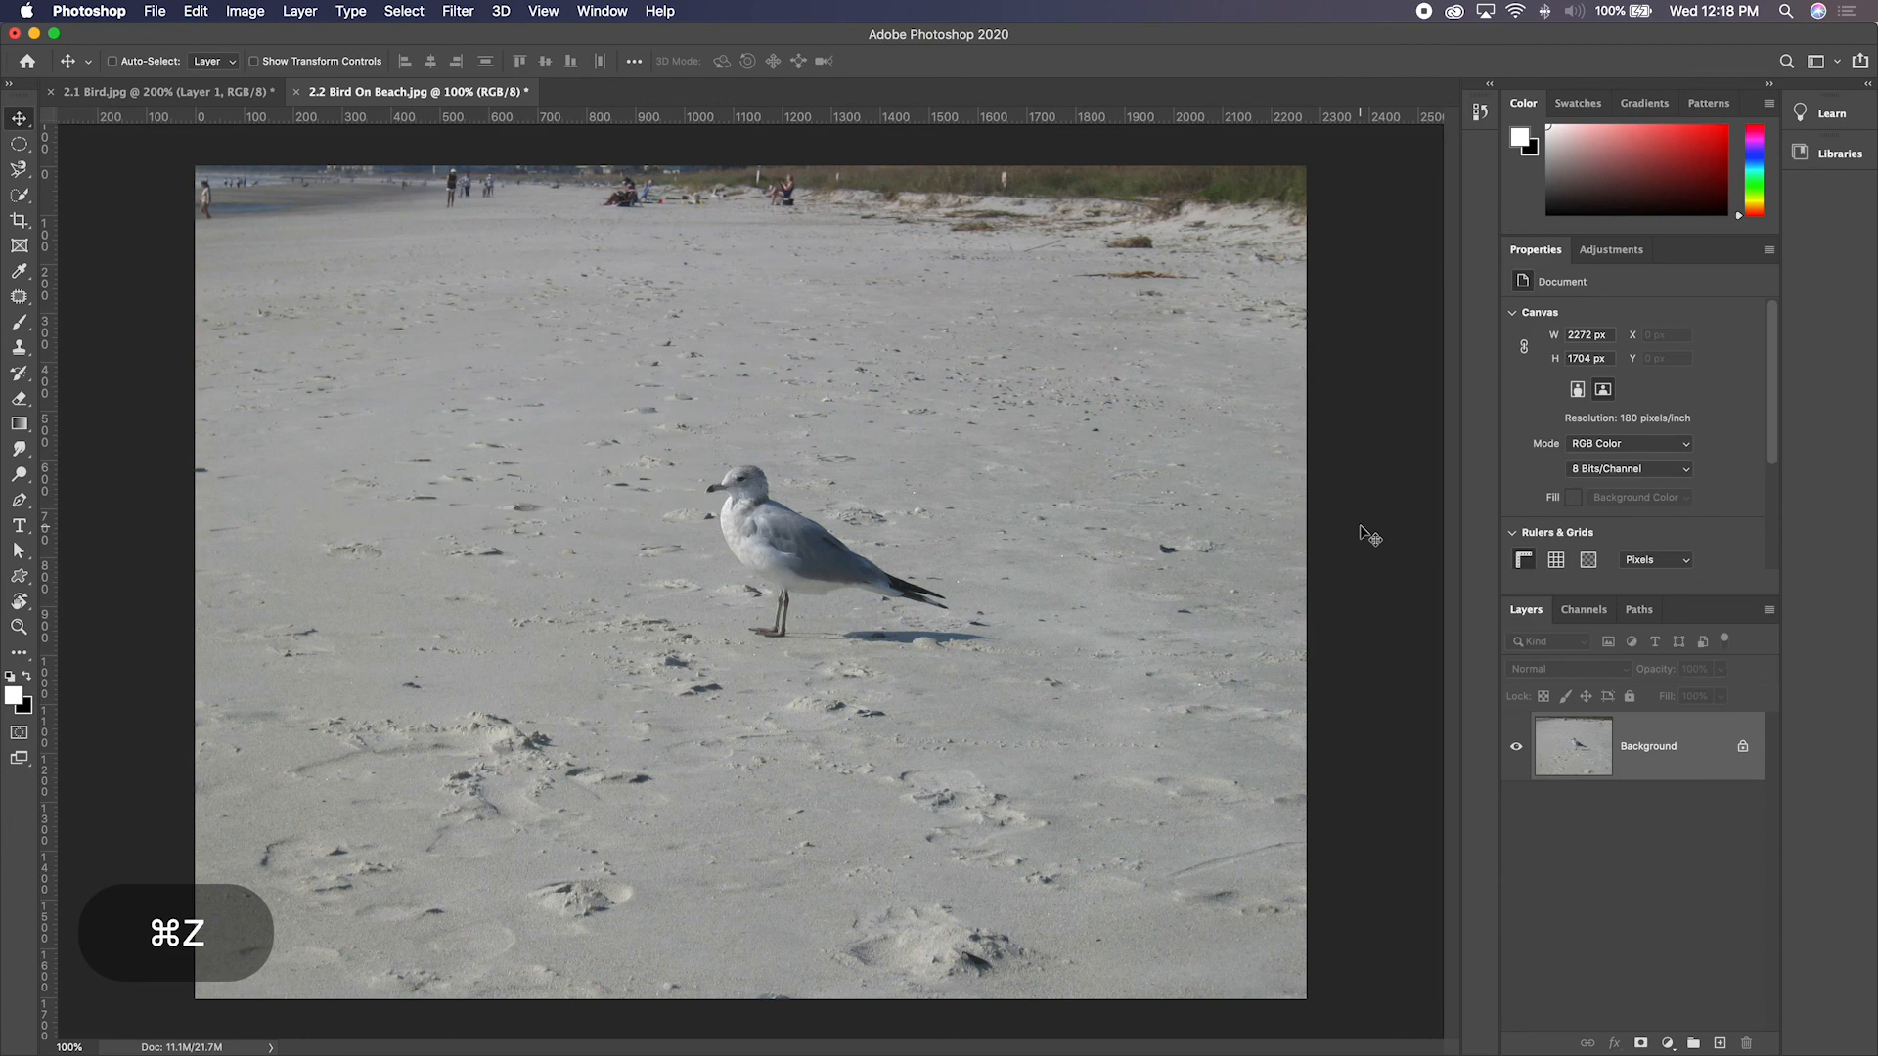
Return to 2.1 Bird.jpg and move the bird on Layer 1 down and right to about X 177, Y 112 px
left_click(196, 90)
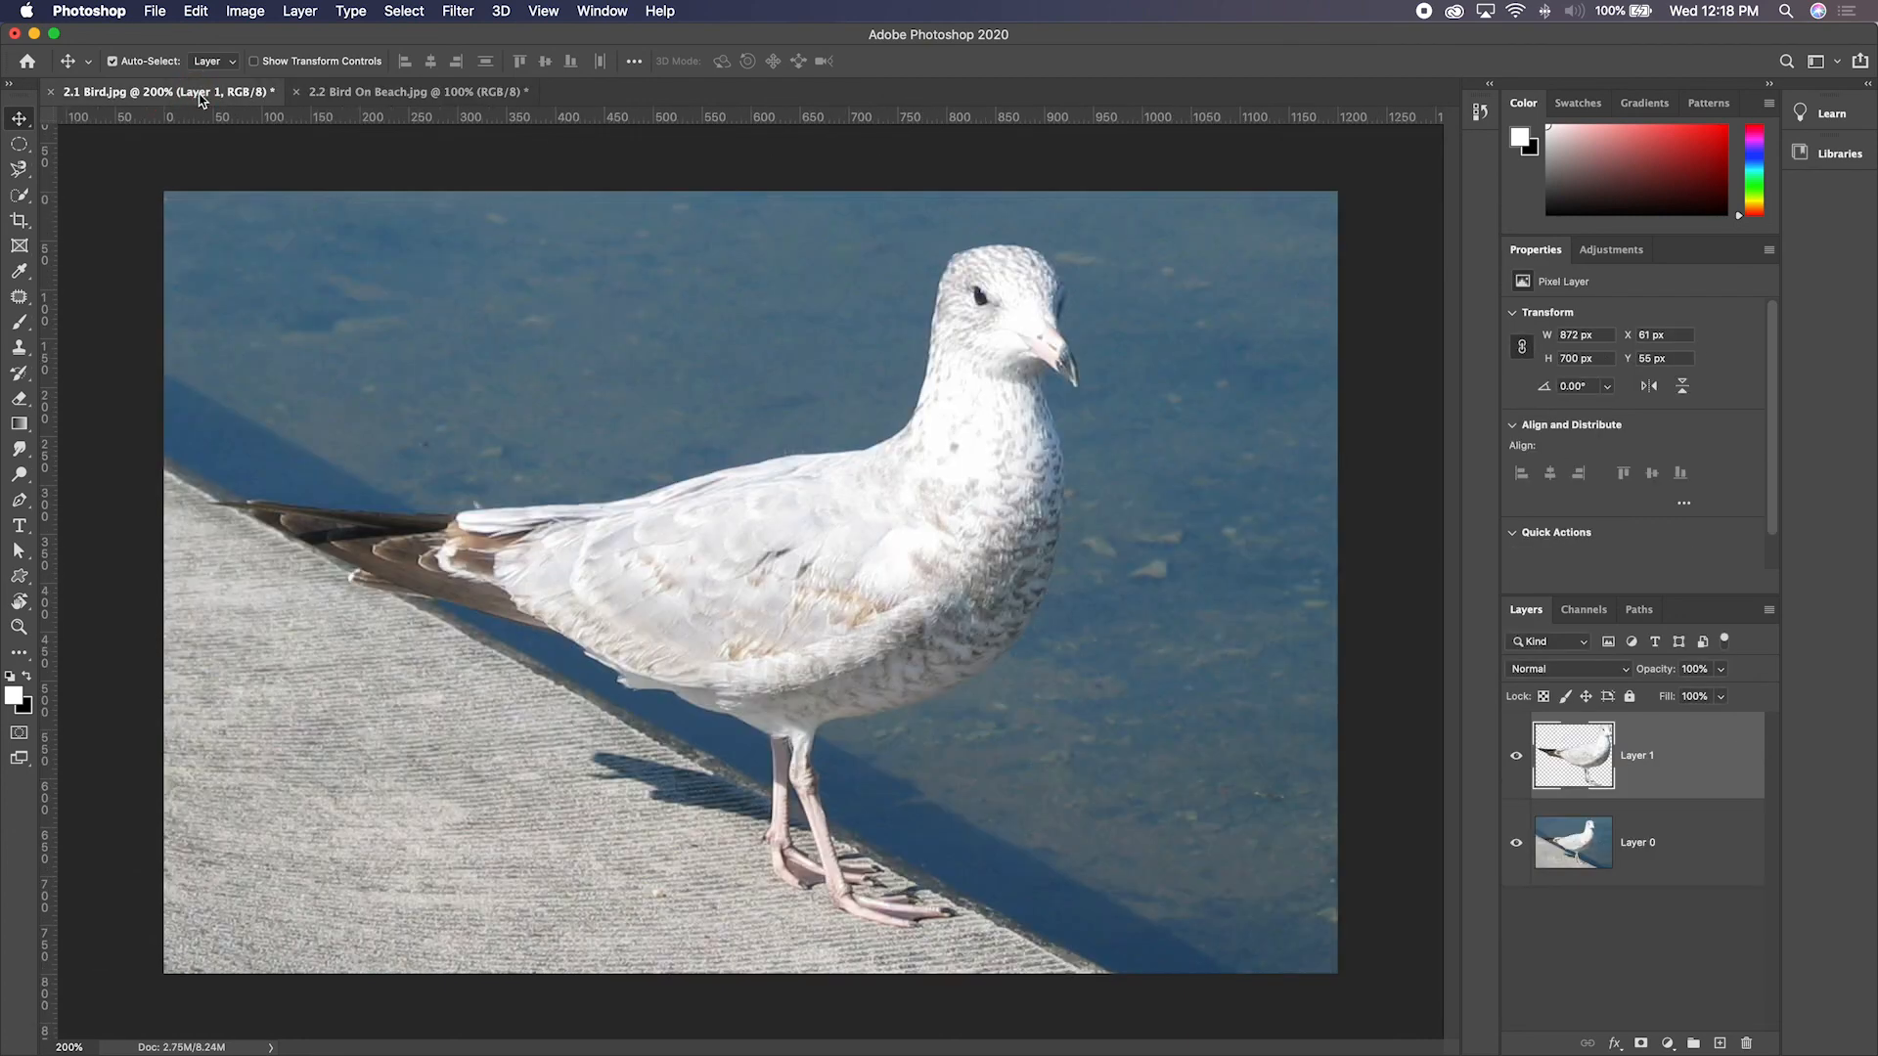
left_click_drag(997, 623, 1206, 677)
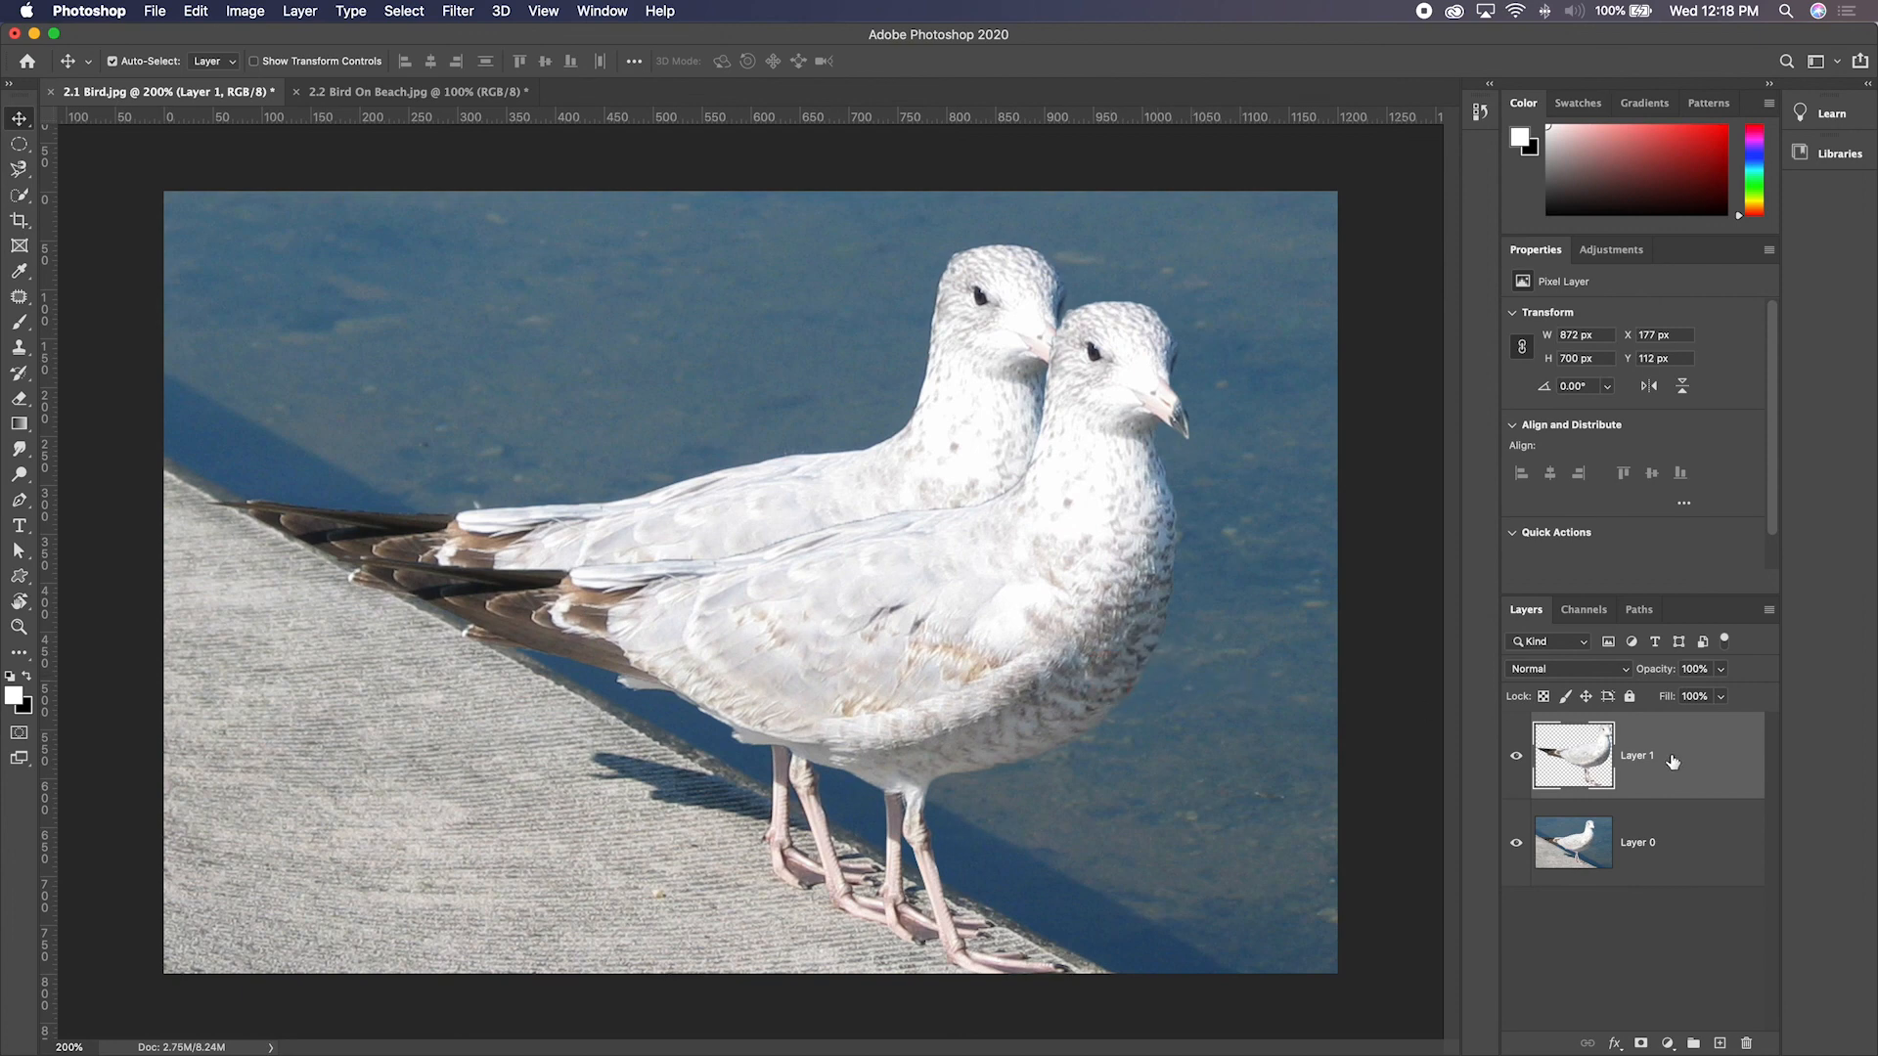